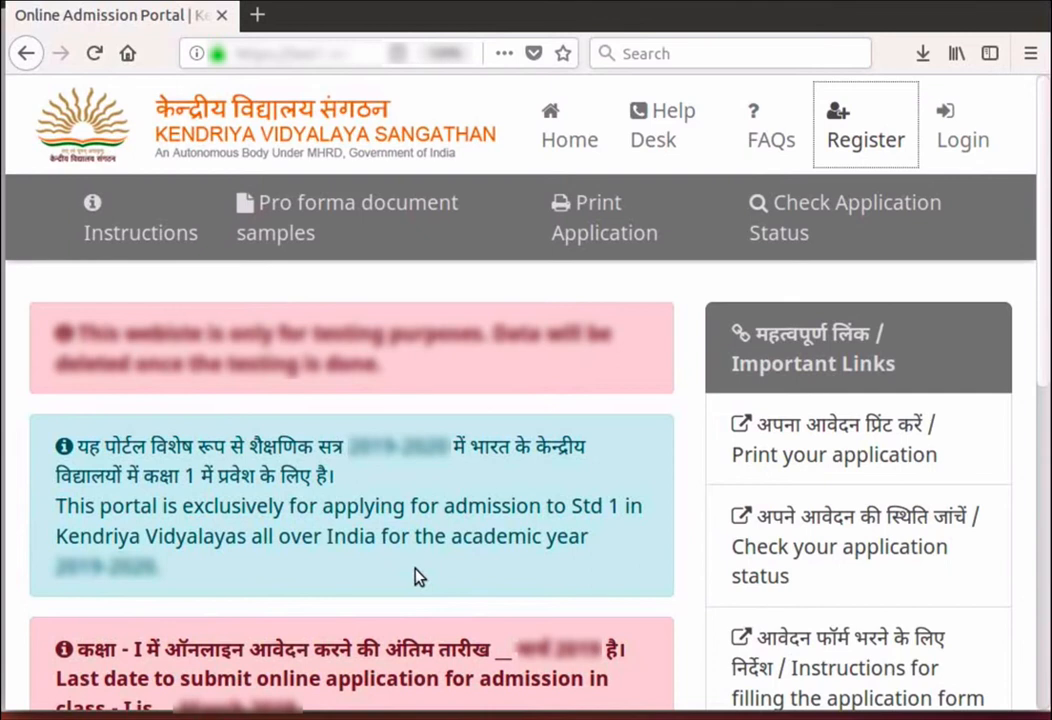
# Sign in as a registered user with the login code, the child's date of birth, the mobile number and the captcha code.
pyautogui.click(957, 160)
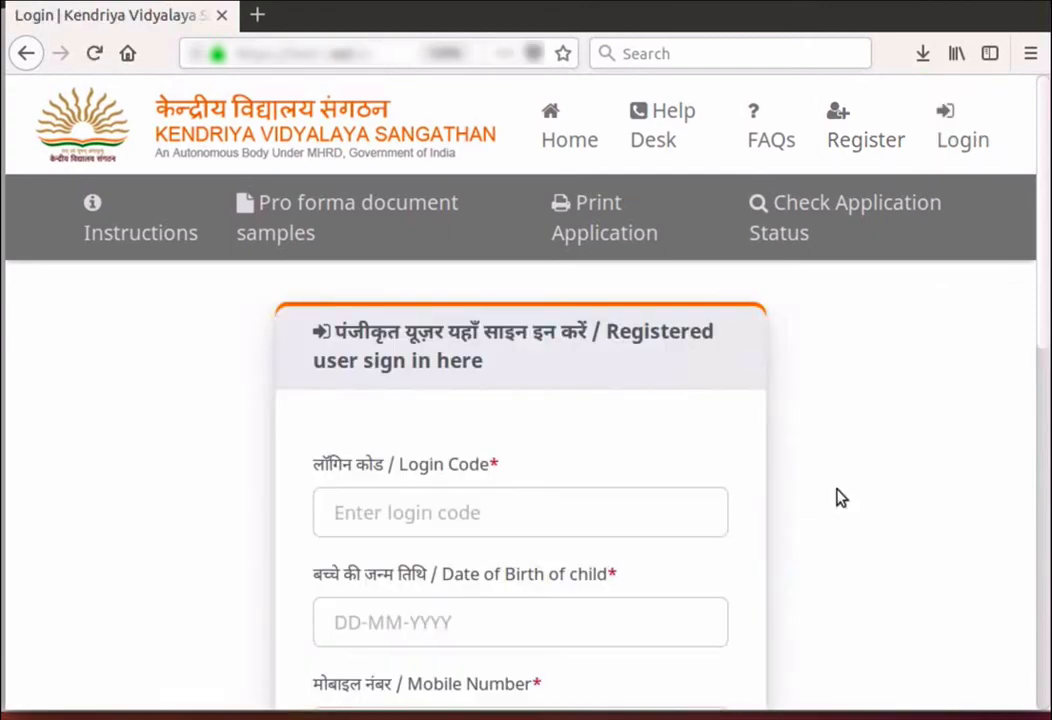
pyautogui.scroll(-3, 840, 498)
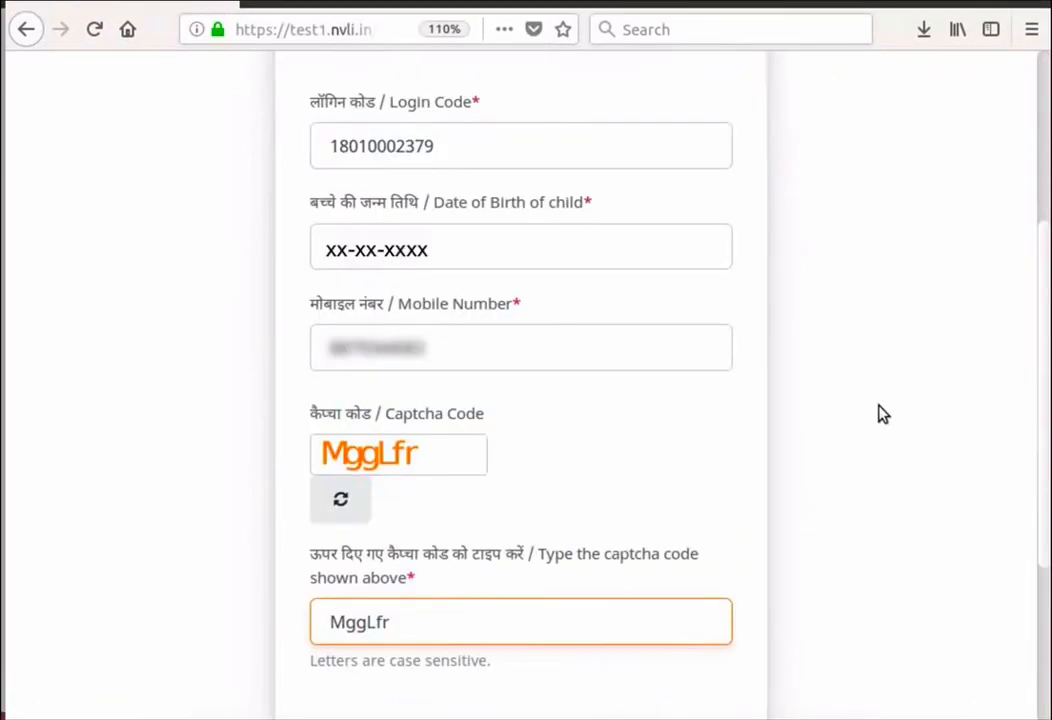
pyautogui.scroll(-3, 878, 413)
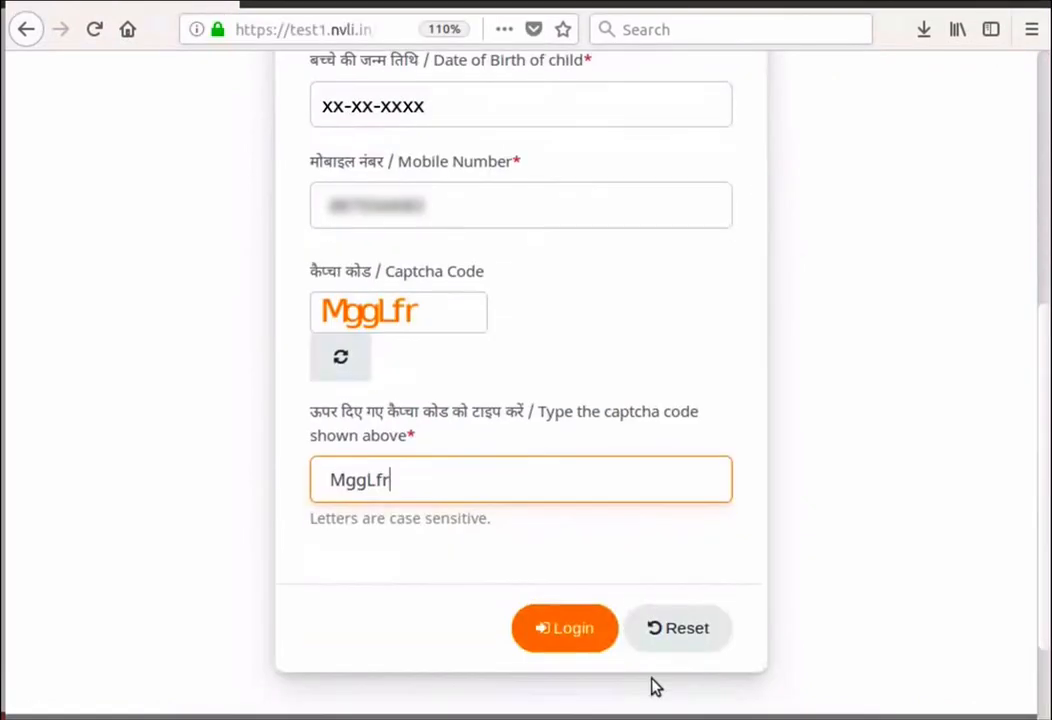
pyautogui.click(558, 632)
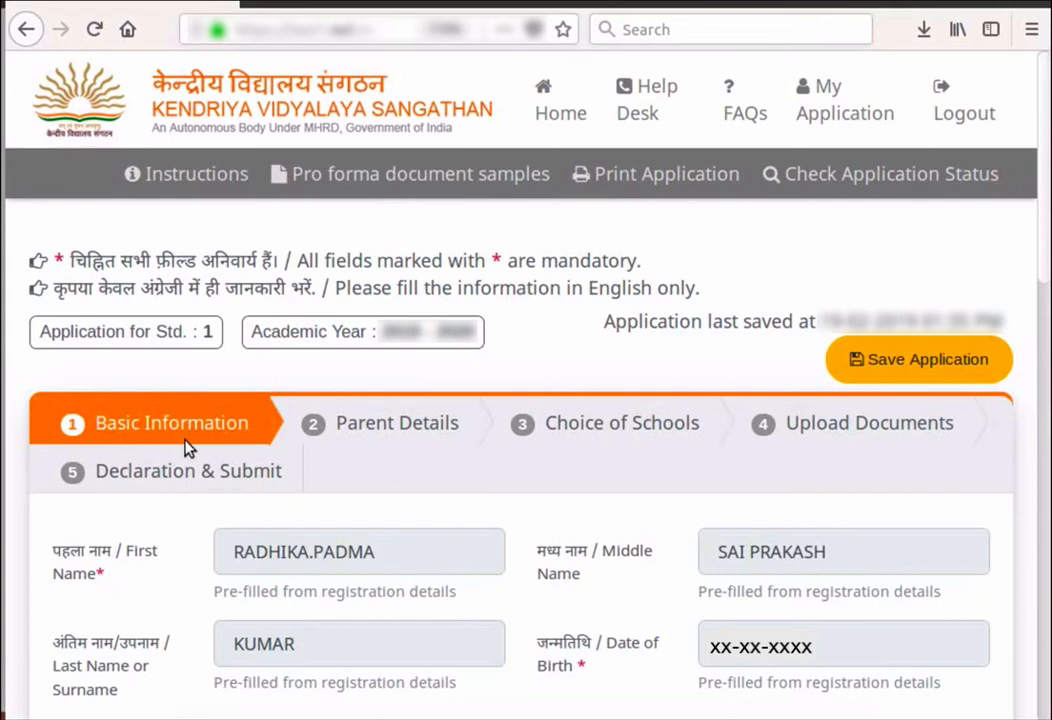
# Review the pre-filled Basic Information fields down to the family income group and check the gender options.
pyautogui.scroll(-3, 517, 652)
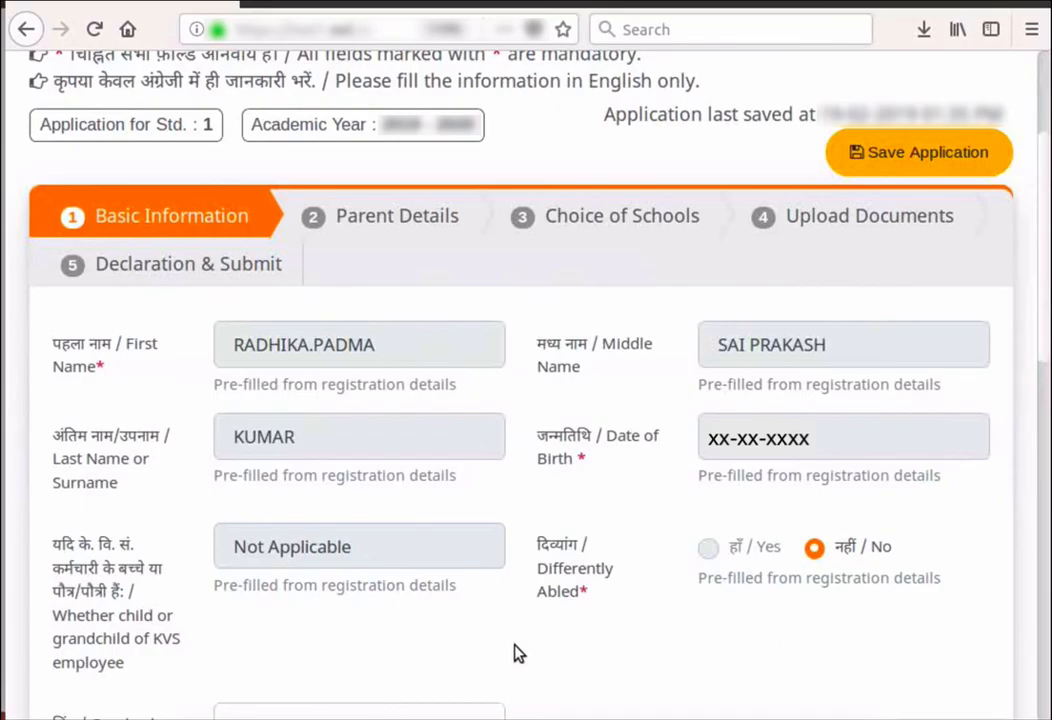
pyautogui.scroll(-2, 517, 652)
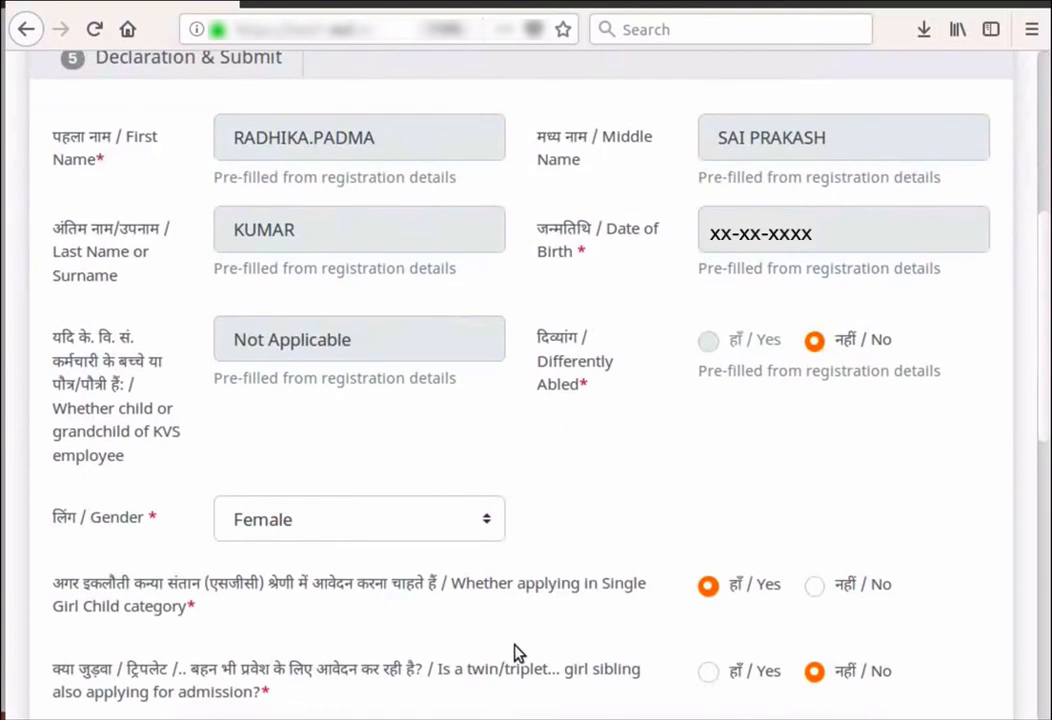
pyautogui.scroll(-2, 517, 652)
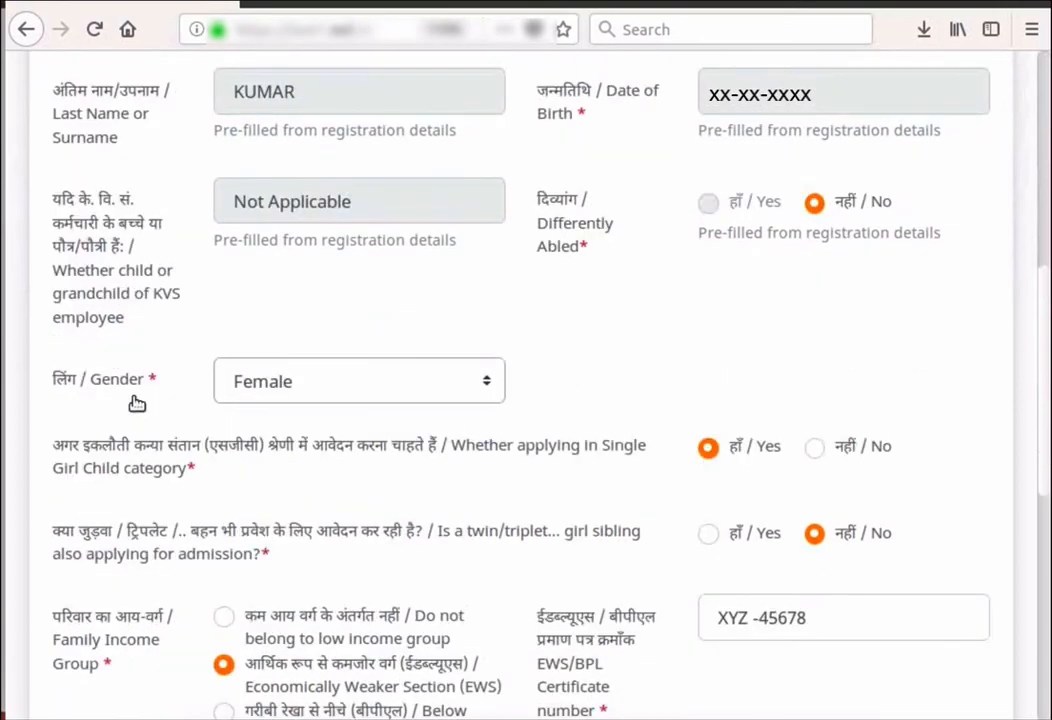
pyautogui.click(484, 391)
pyautogui.click(527, 403)
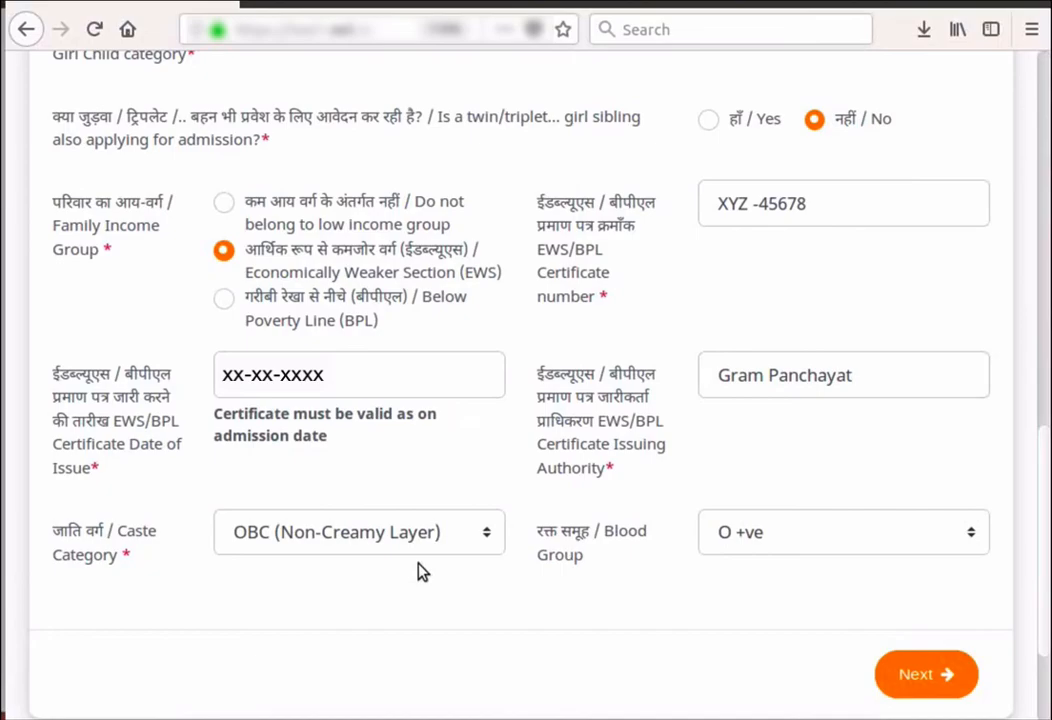
# Try ST as the caste category and set it back to OBC (Non-Creamy Layer).
pyautogui.click(486, 538)
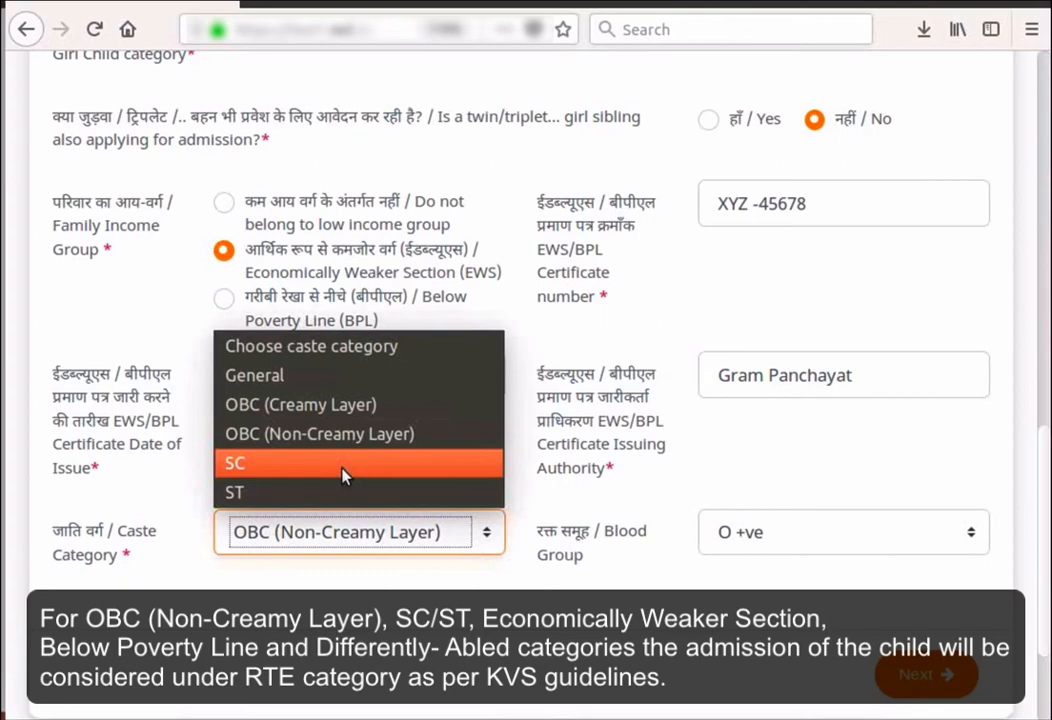
pyautogui.click(343, 492)
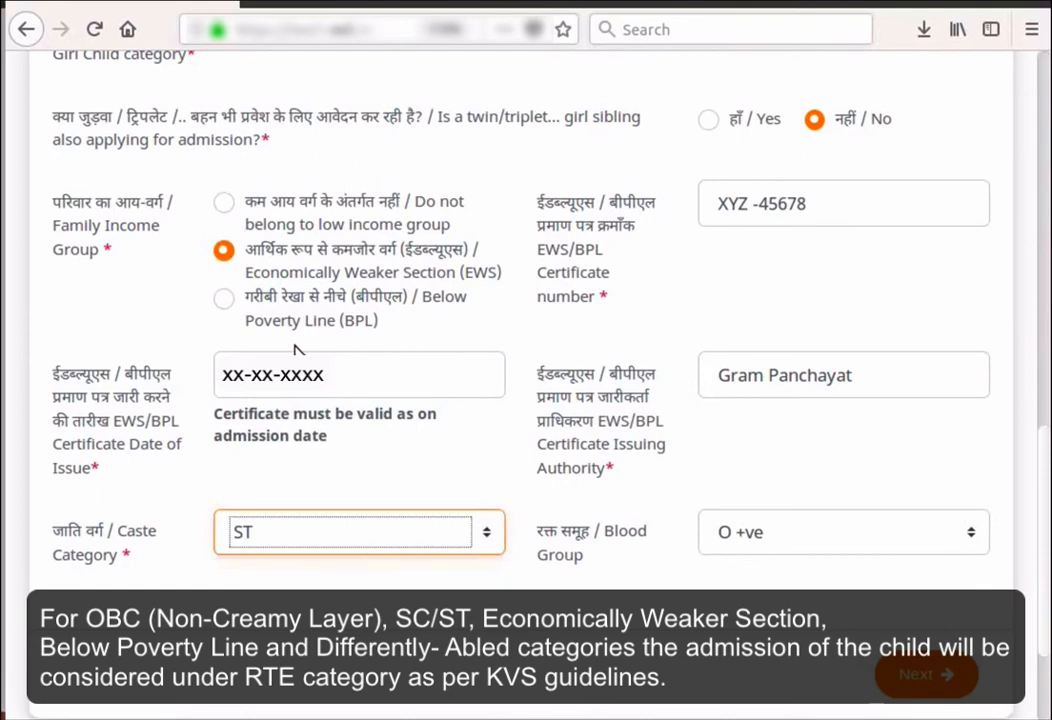
pyautogui.click(487, 538)
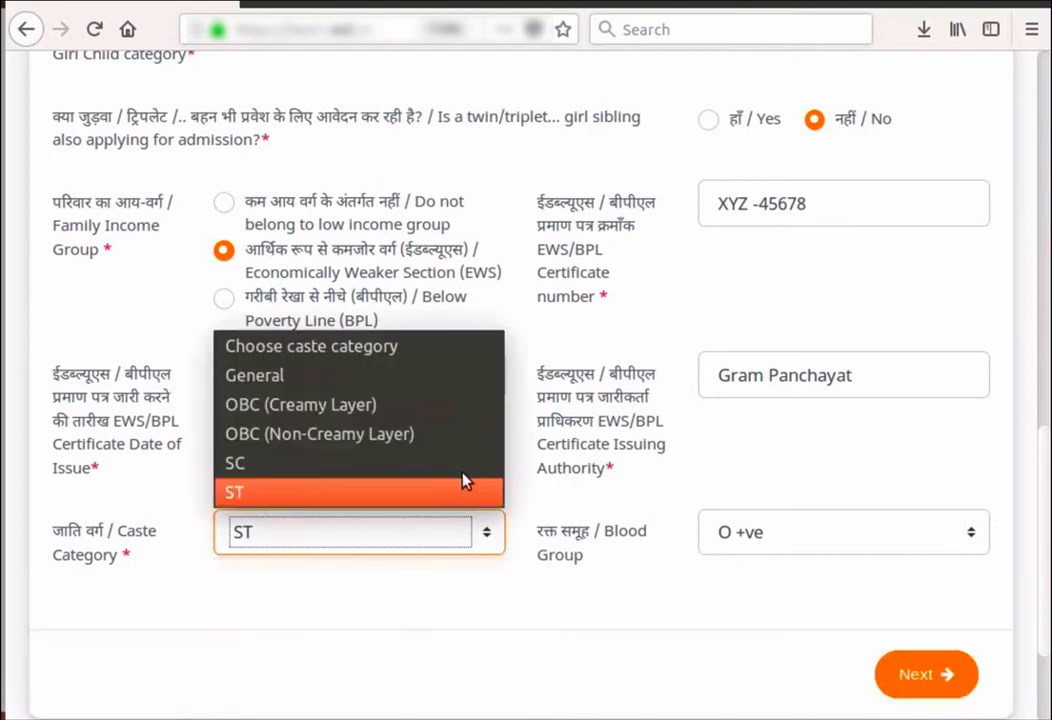
pyautogui.click(448, 434)
# Save the application from the Basic Information section and dismiss the confirmation.
pyautogui.scroll(5, 573, 618)
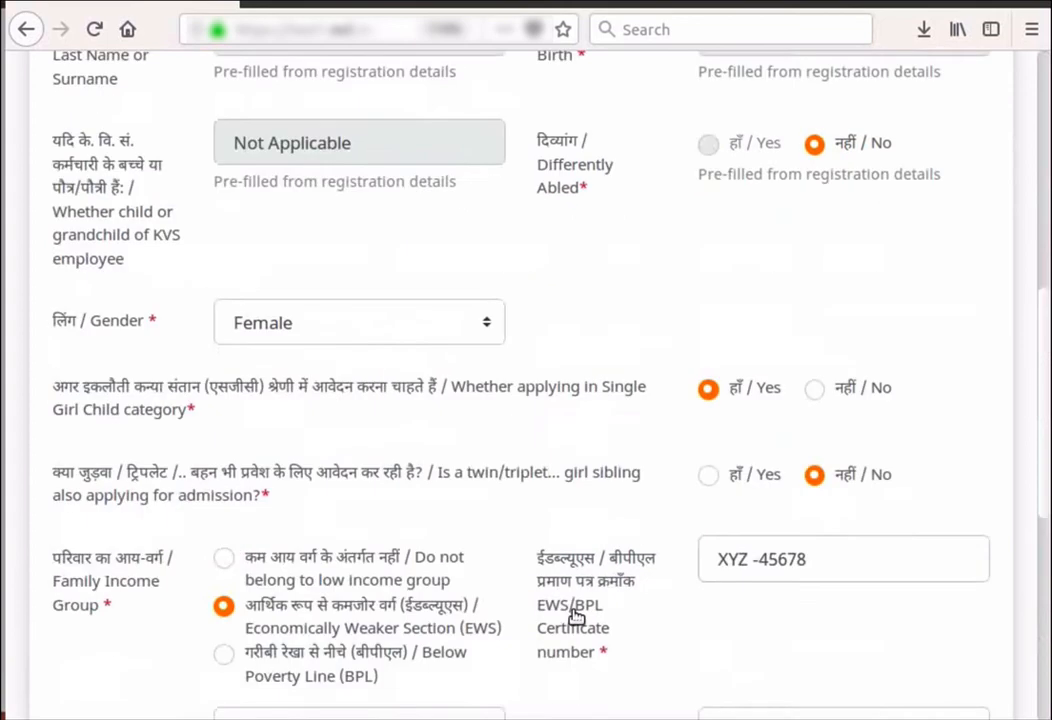
pyautogui.scroll(5, 573, 615)
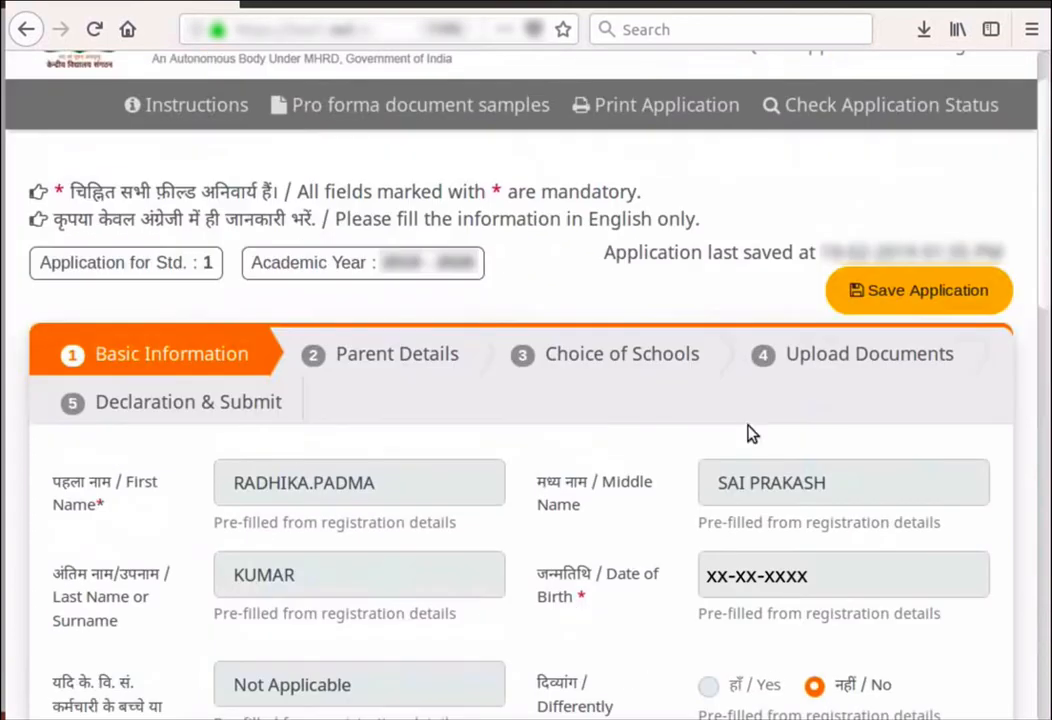
pyautogui.click(885, 316)
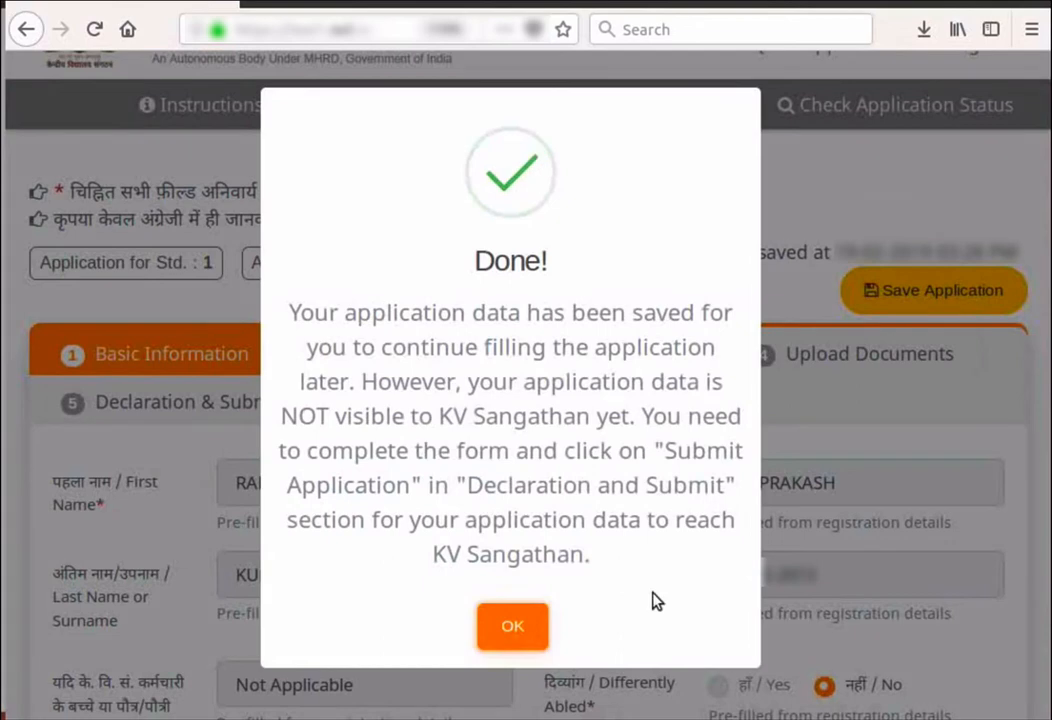
pyautogui.click(515, 637)
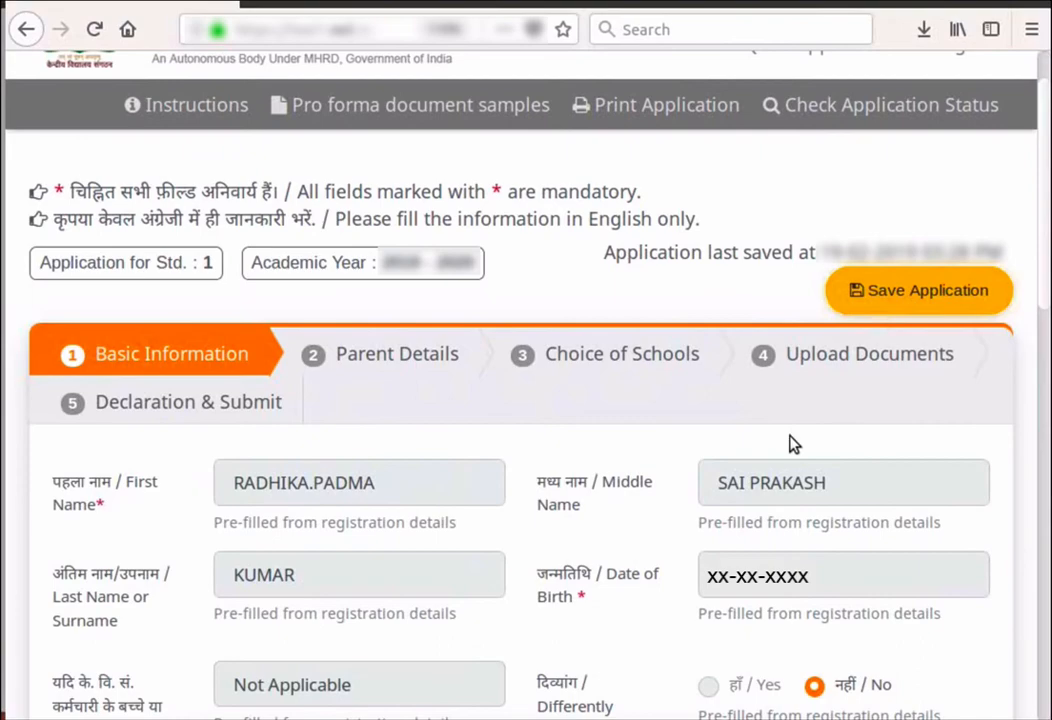
# Continue to the Parent Details section and review the mother's and father's details, including the residential address copy options.
pyautogui.scroll(-10, 790, 444)
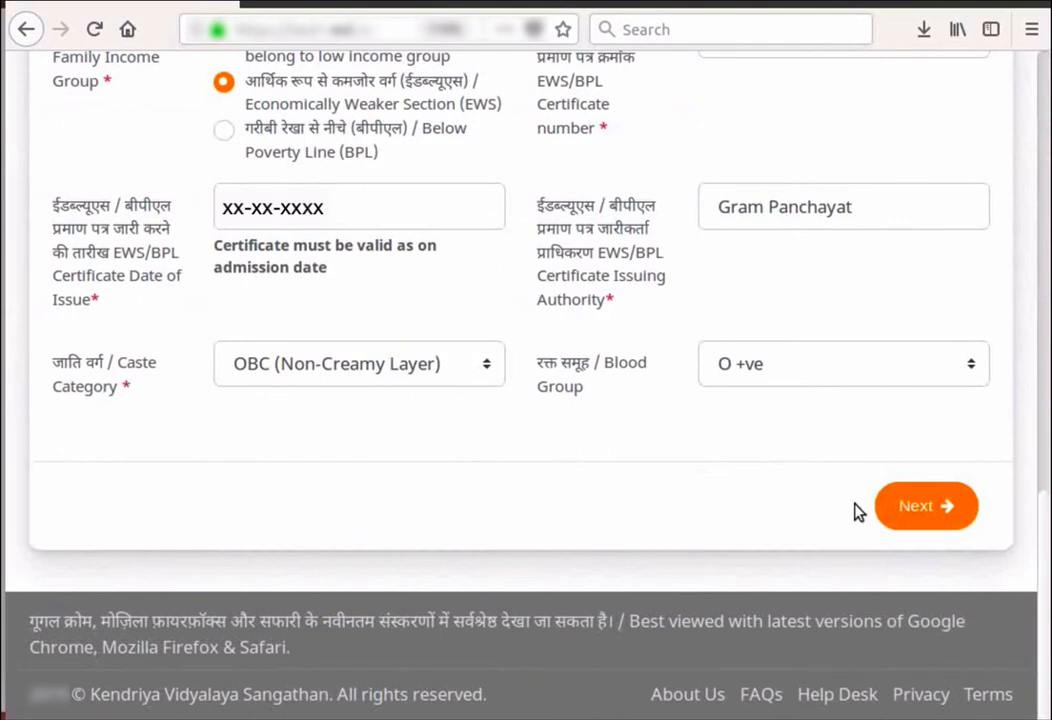
pyautogui.click(912, 507)
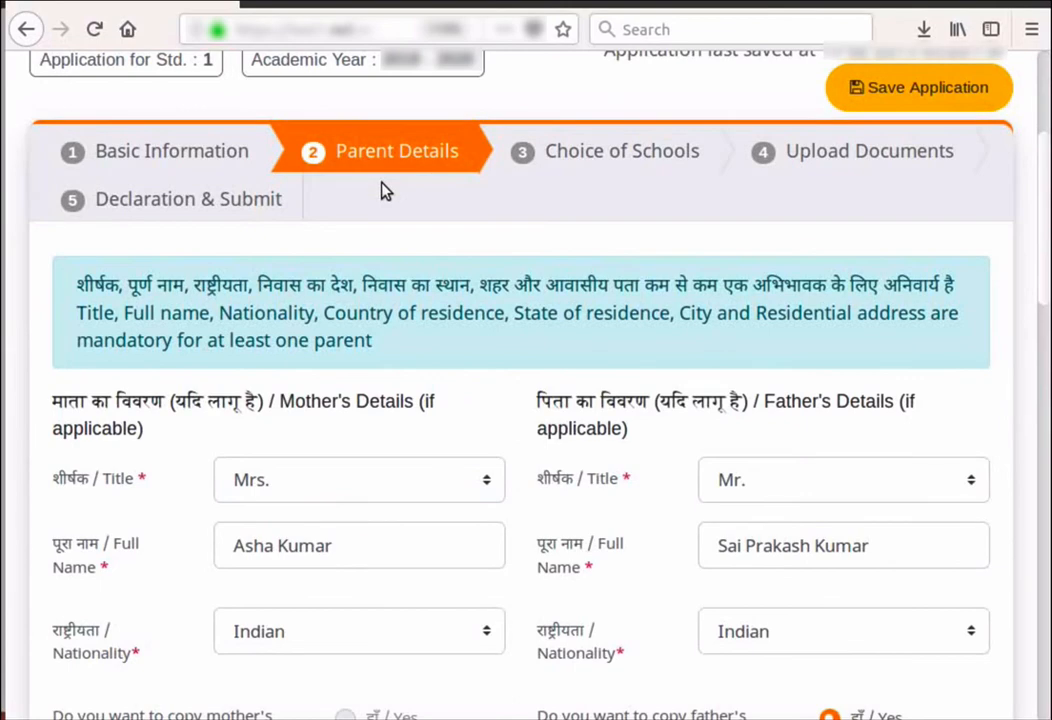
pyautogui.scroll(-3, 380, 190)
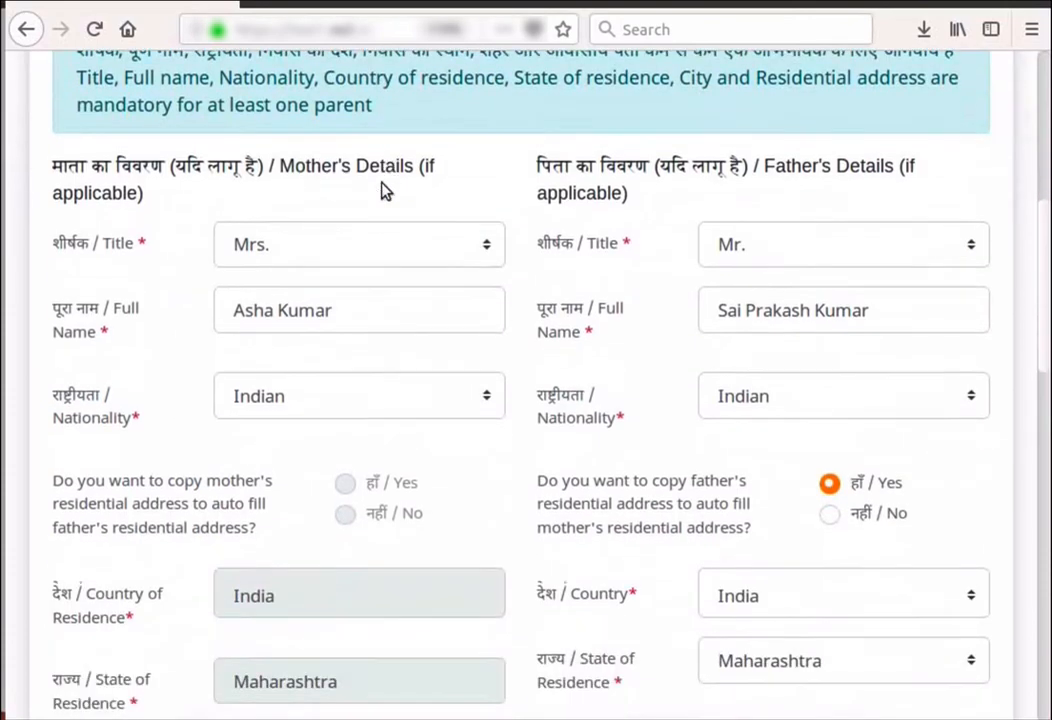
pyautogui.scroll(-2, 383, 188)
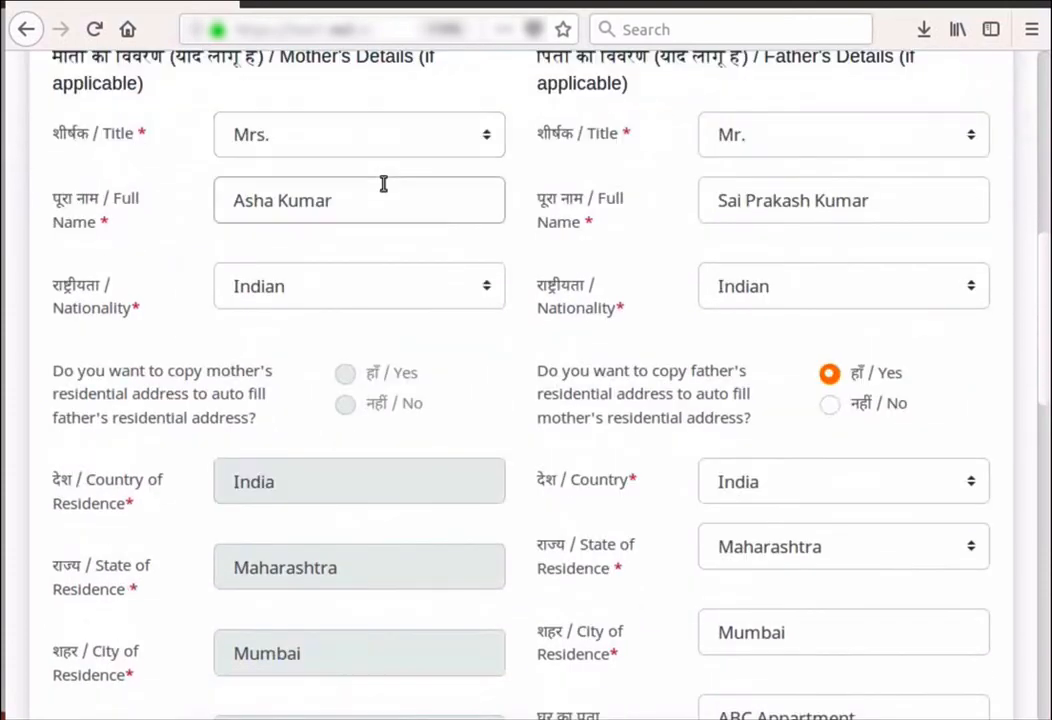
pyautogui.scroll(-1, 383, 186)
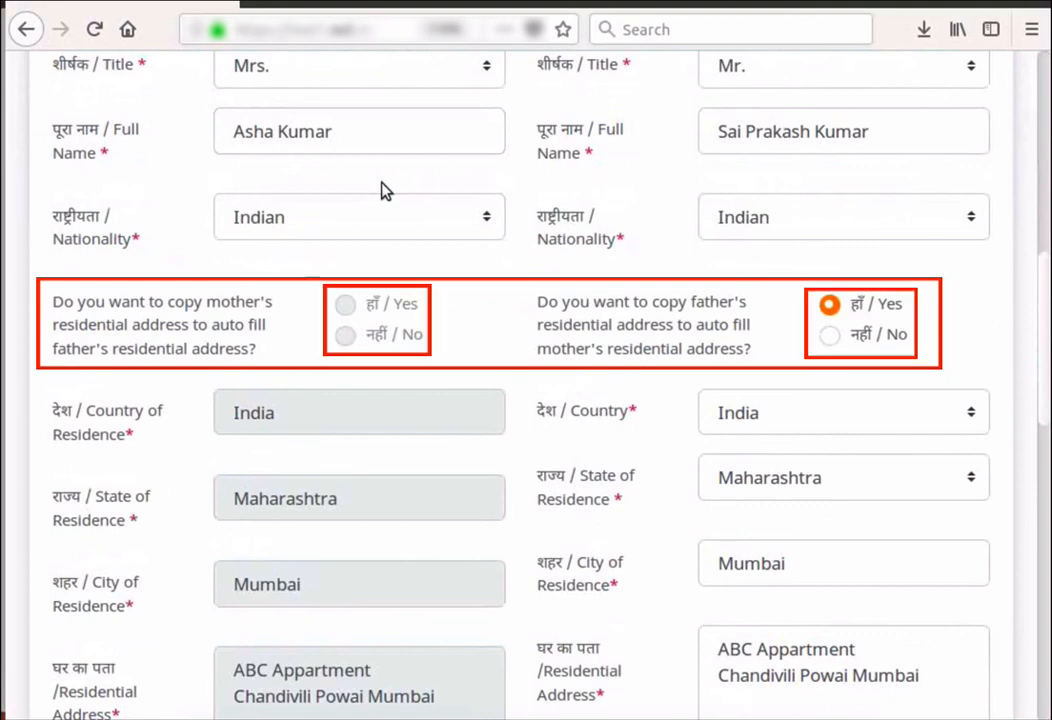
pyautogui.scroll(-8, 430, 485)
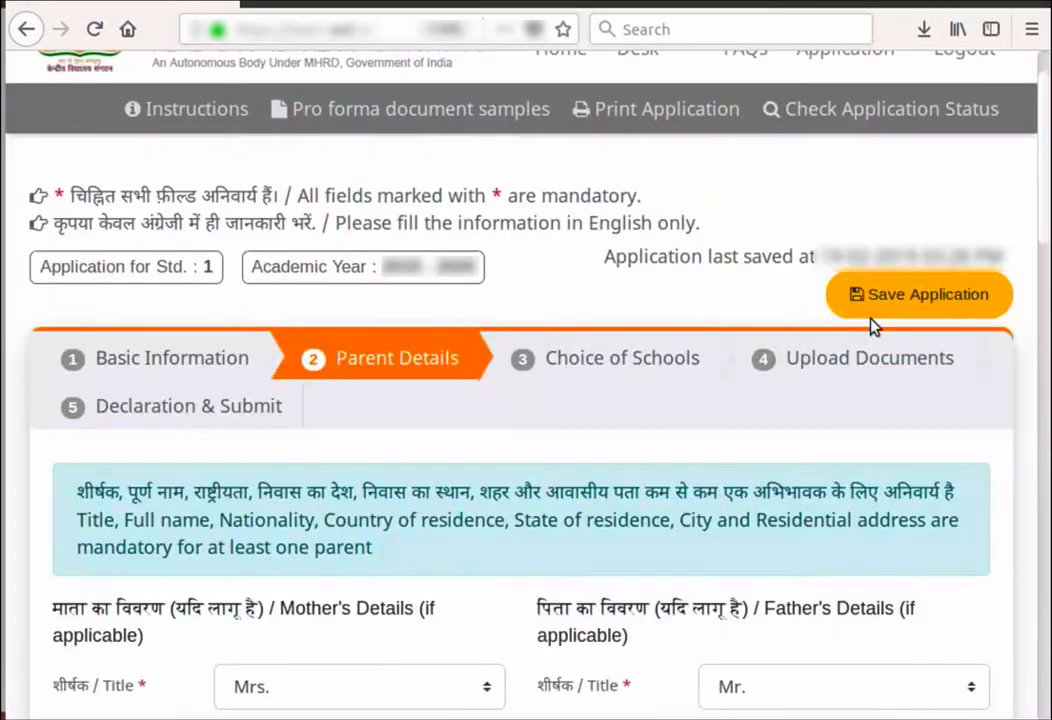
# Save the application with the parent details and continue to the Choice of Schools section.
pyautogui.click(868, 314)
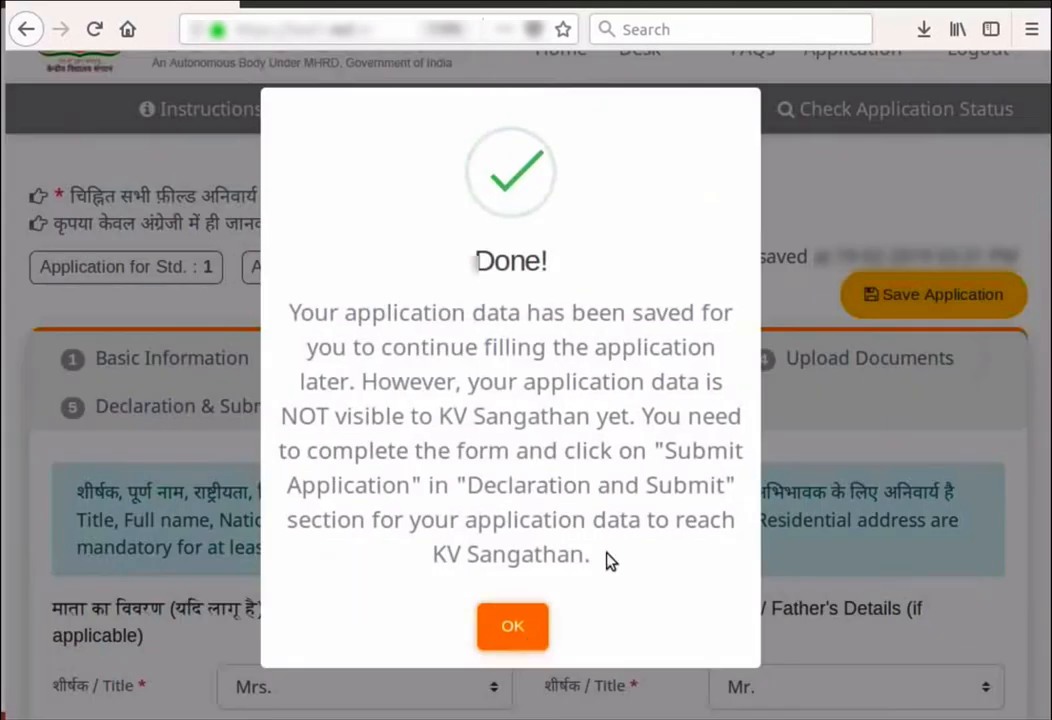
pyautogui.click(535, 636)
pyautogui.scroll(-6, 588, 425)
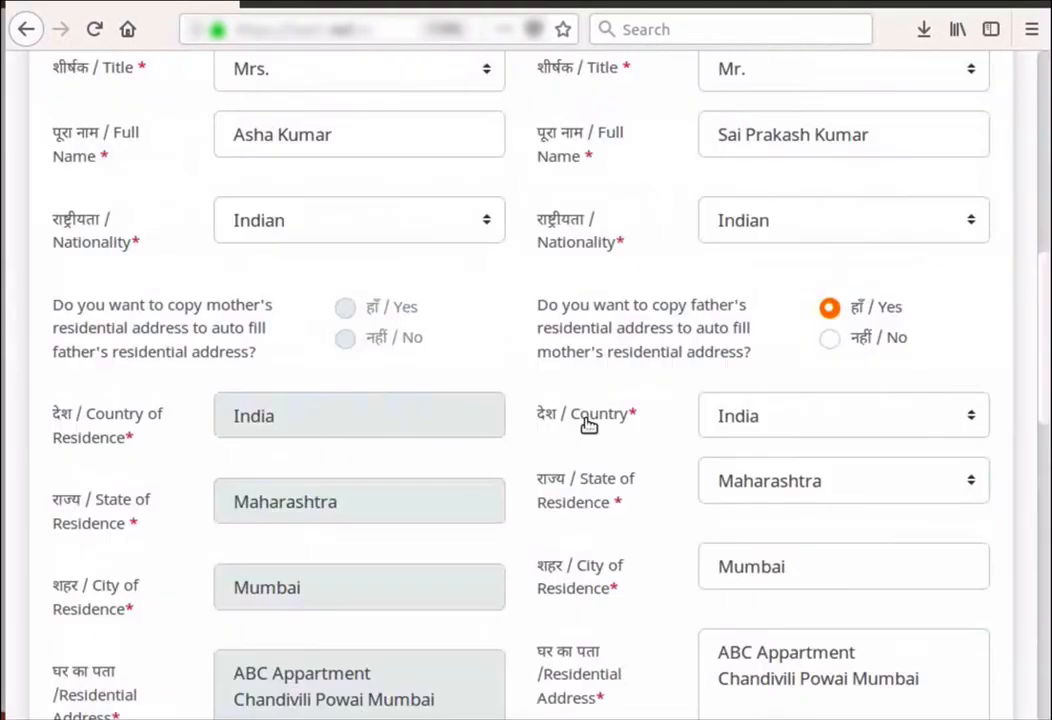
pyautogui.scroll(-5, 588, 425)
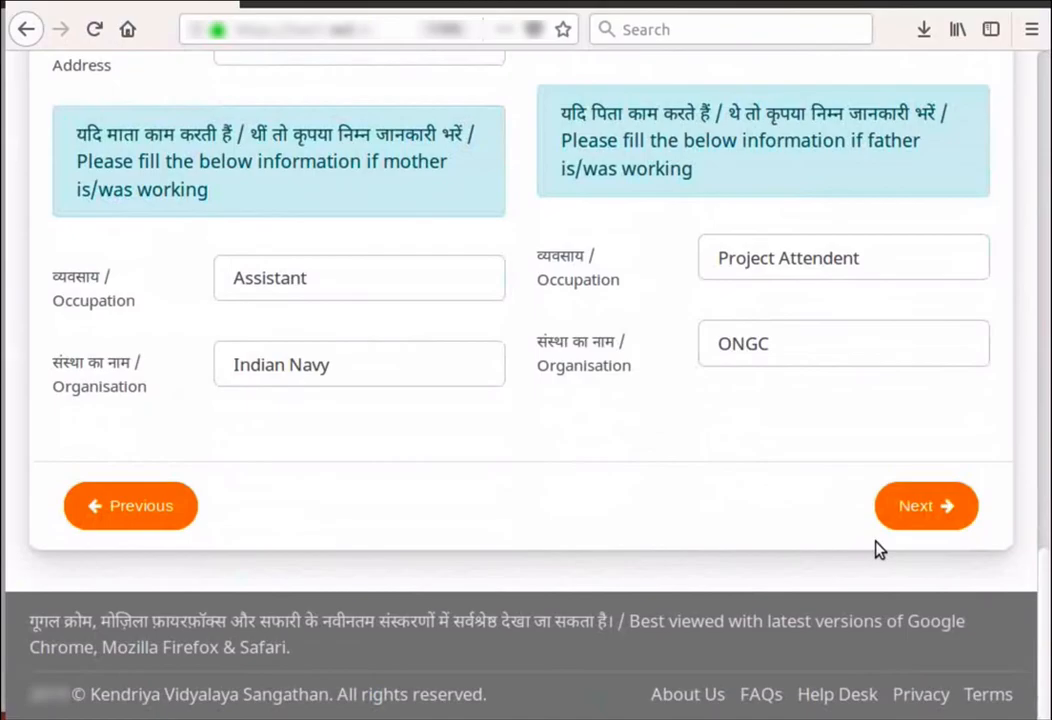
pyautogui.click(905, 512)
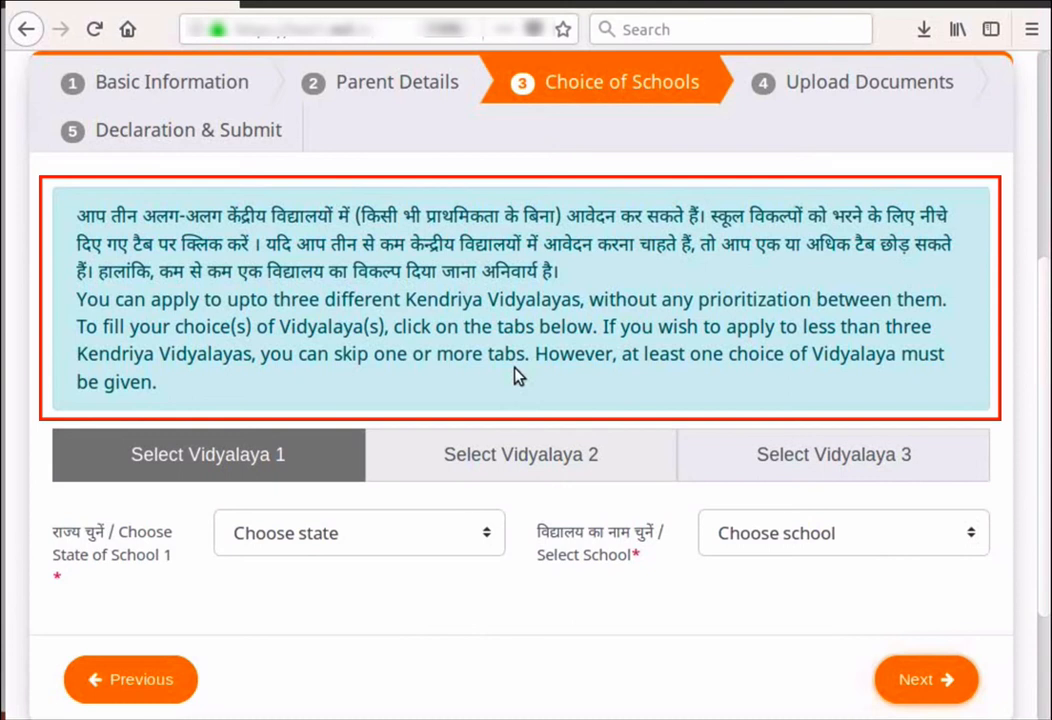
# Choose Maharashtra as the state for the first Vidyalaya choice.
pyautogui.scroll(-1, 395, 482)
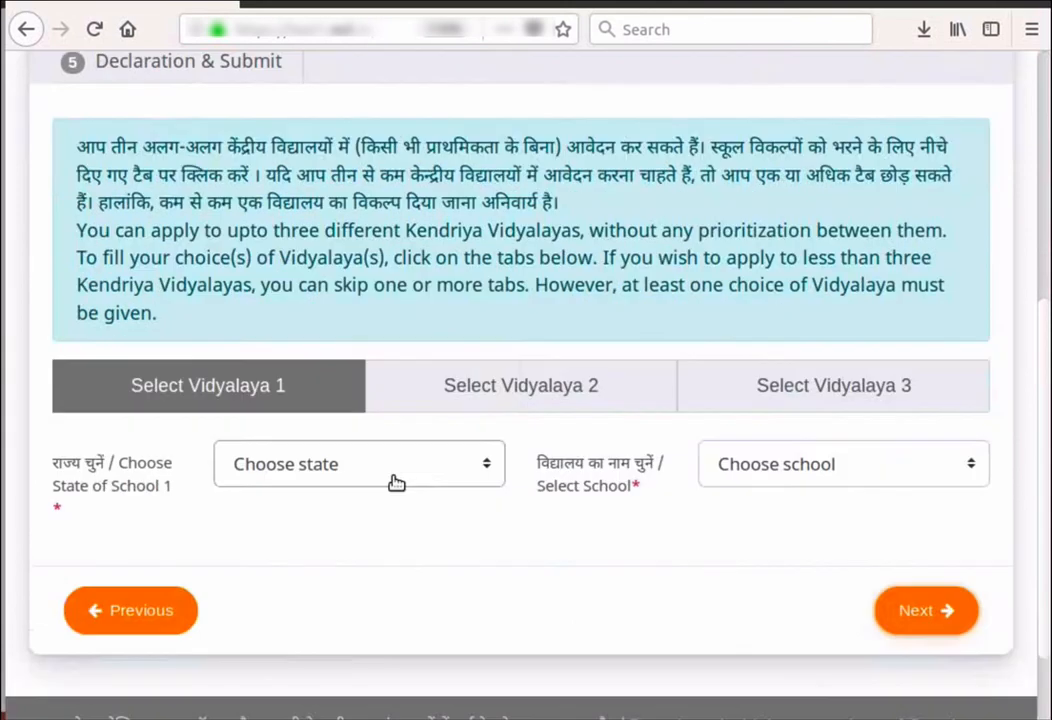
pyautogui.click(485, 470)
pyautogui.click(485, 470)
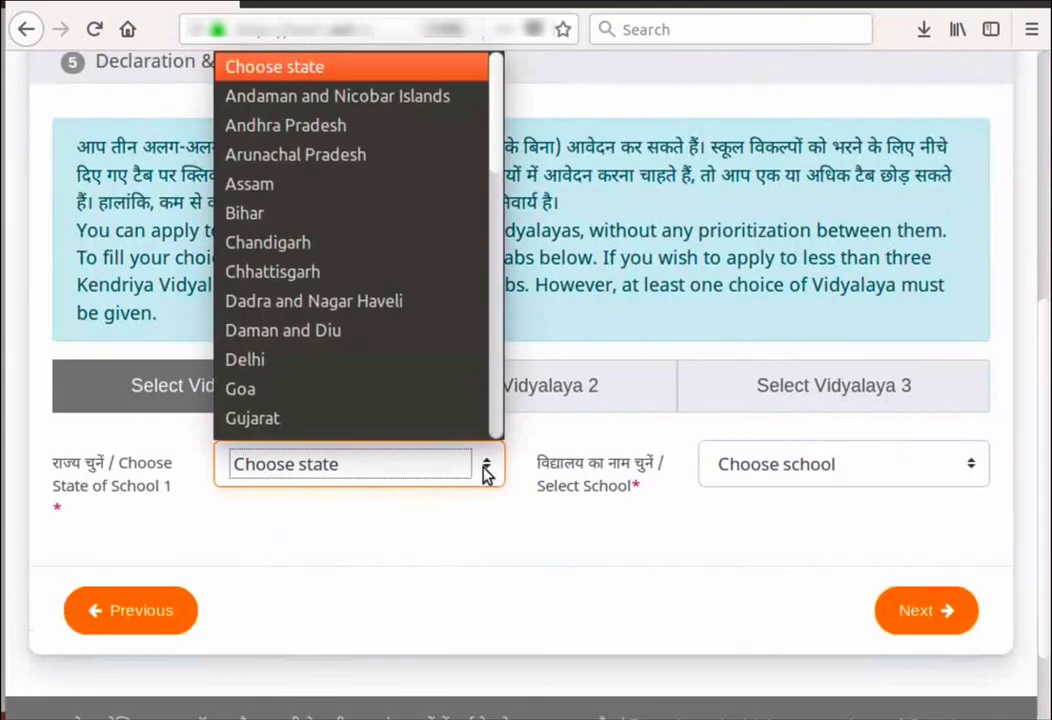
pyautogui.press('m')
pyautogui.press('m')
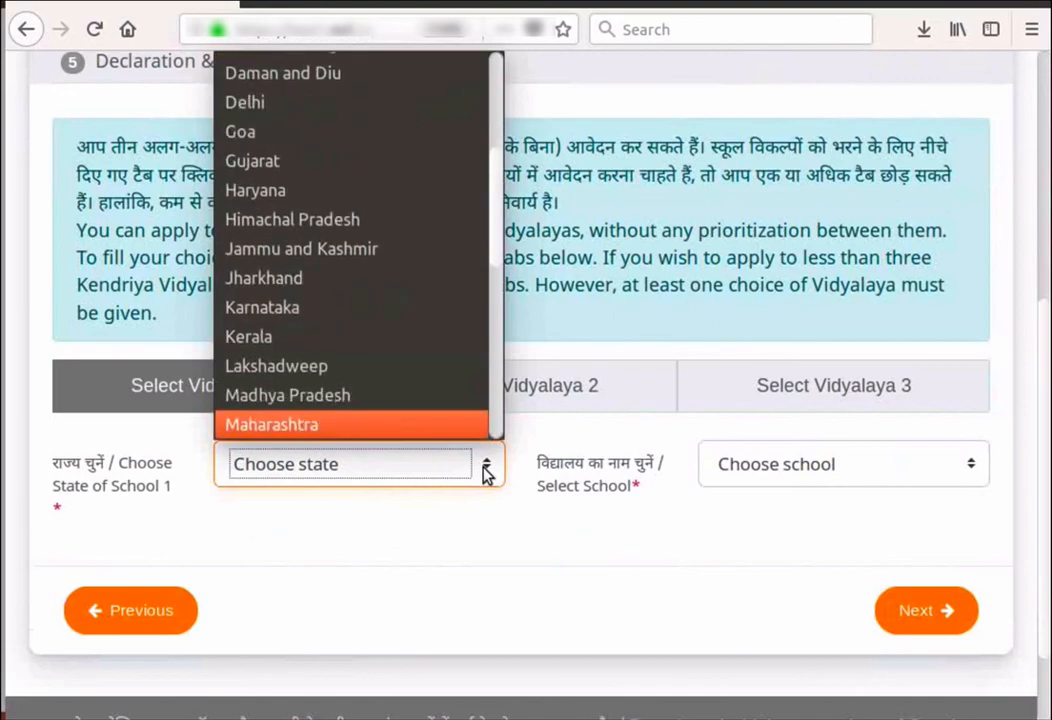
pyautogui.press('Return')
# Select KV BHANDUP (Shift I) as the school for the first Vidyalaya choice.
pyautogui.click(895, 480)
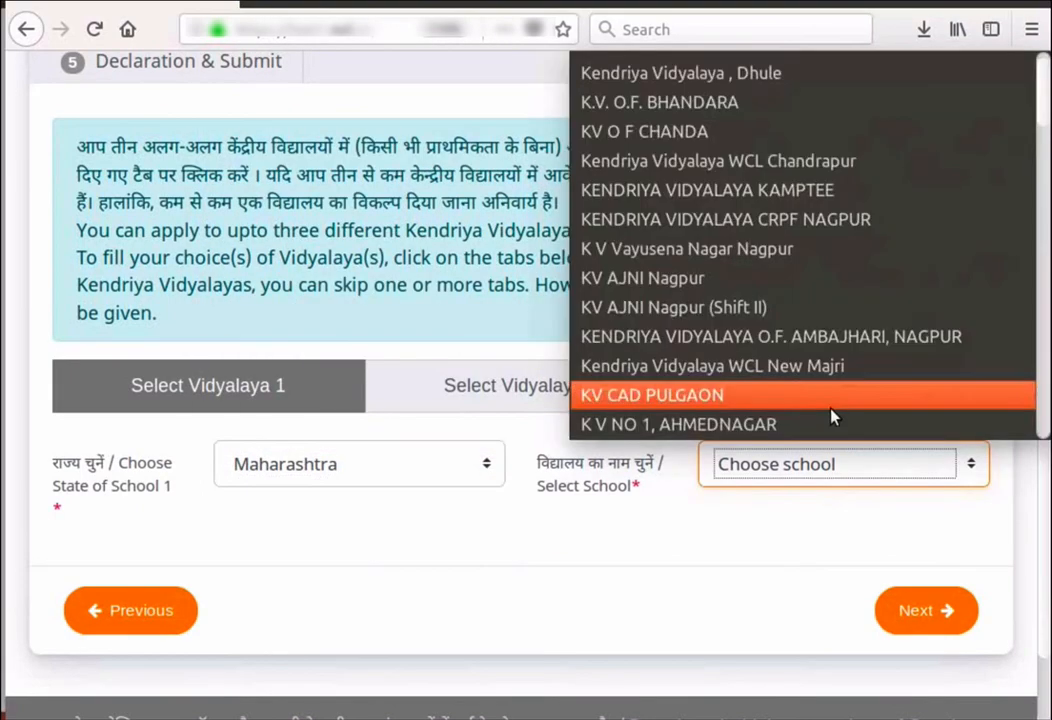
pyautogui.scroll(-3, 834, 425)
pyautogui.scroll(-3, 834, 425)
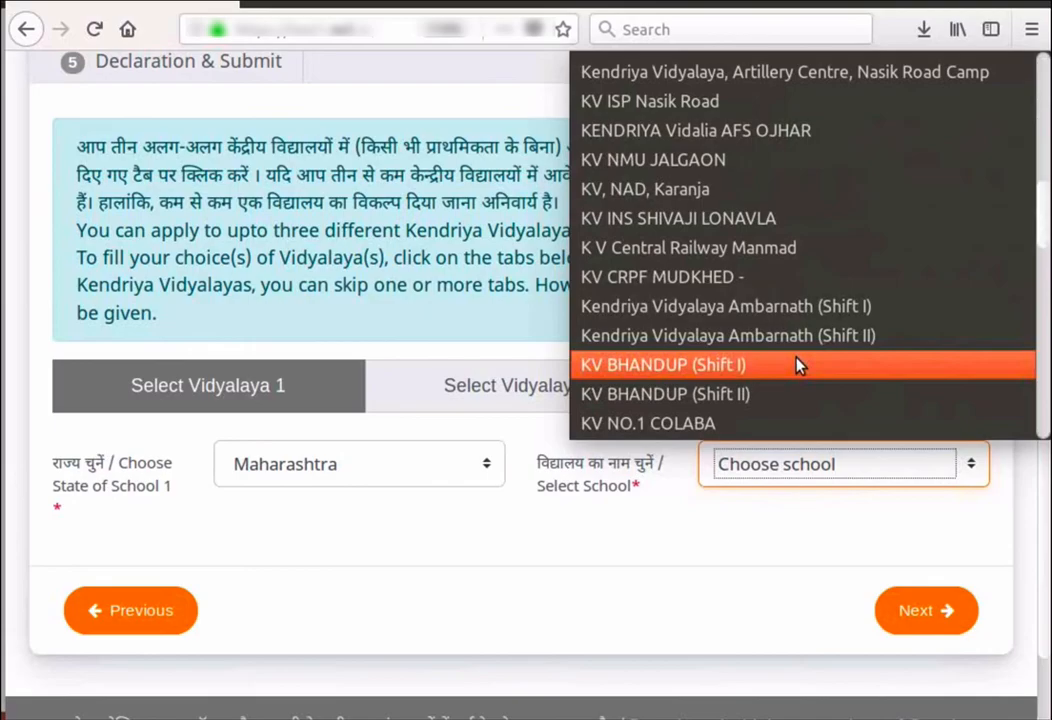
pyautogui.click(799, 366)
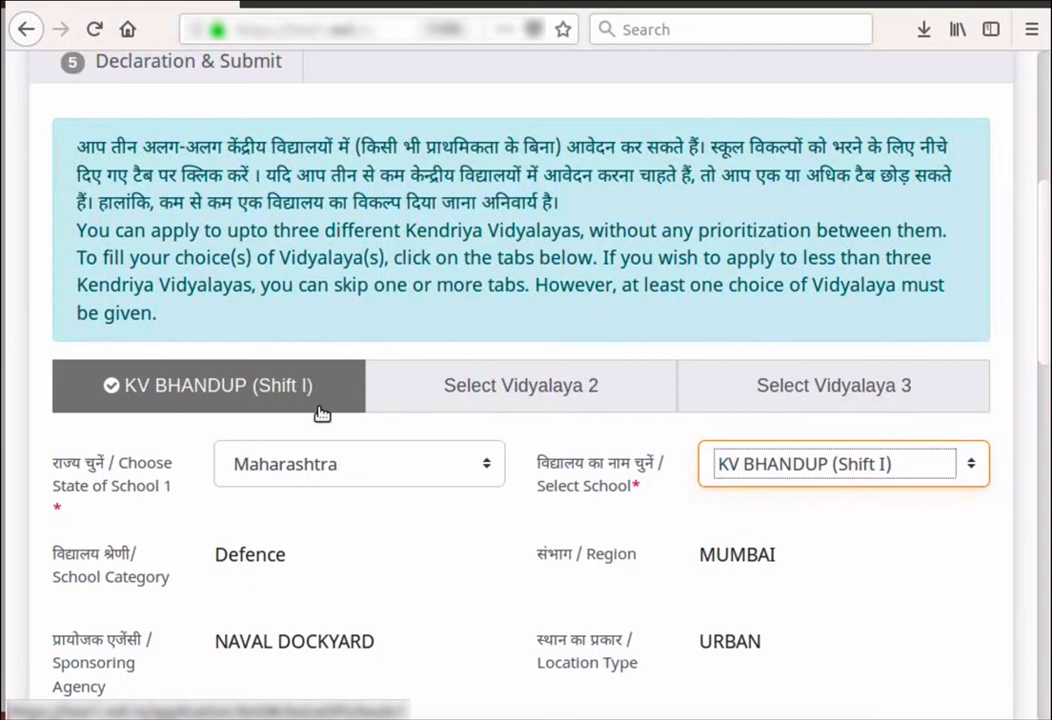
# Try a school distance from residence of less than or equal to 5 km, and change it to more than 5 km.
pyautogui.scroll(-3, 390, 606)
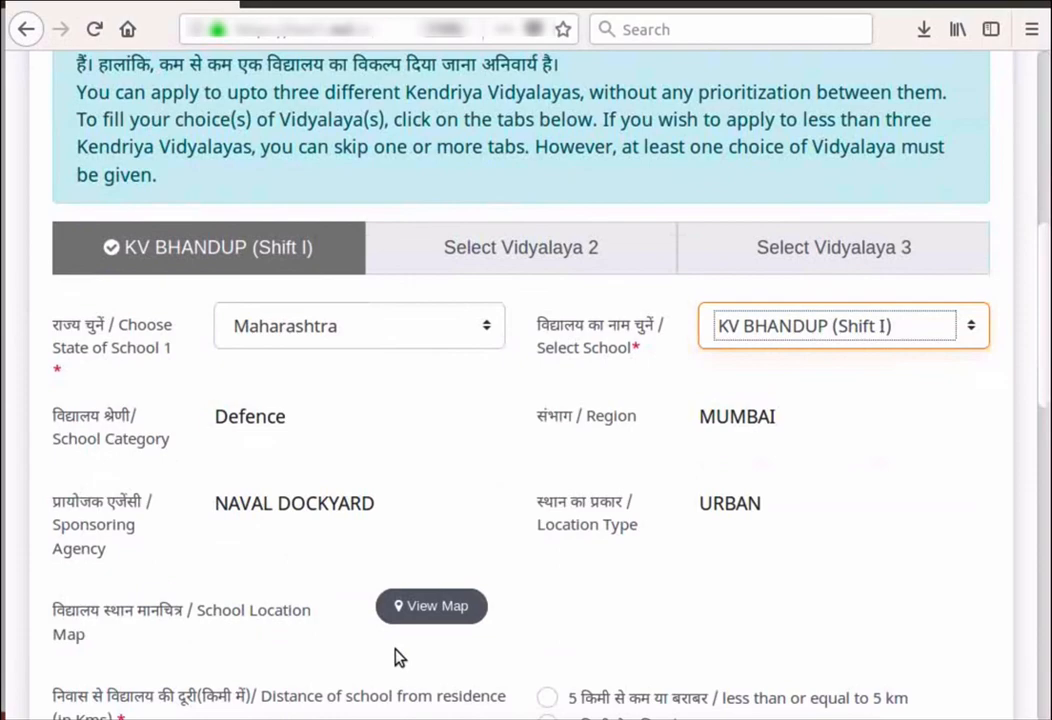
pyautogui.scroll(-3, 400, 610)
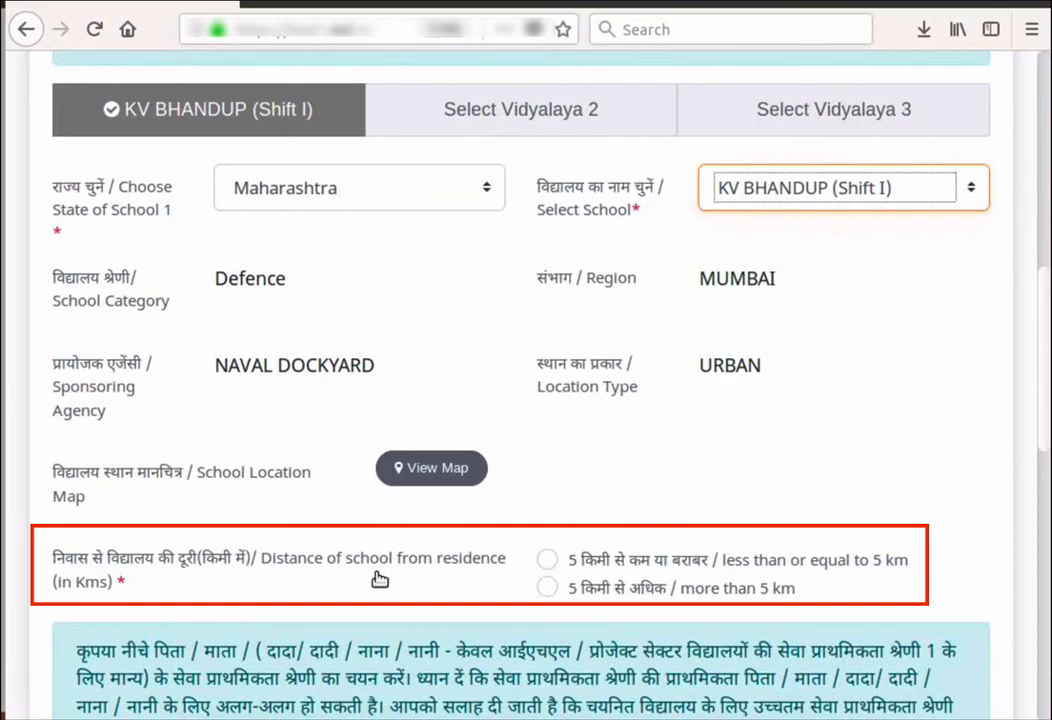
pyautogui.click(546, 561)
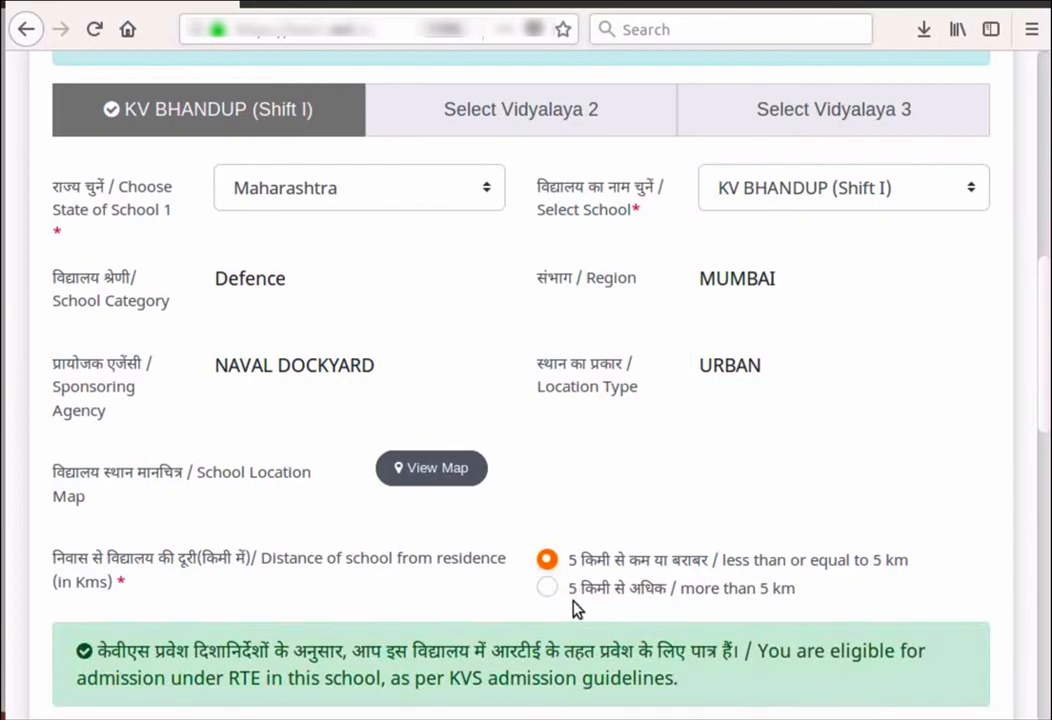
pyautogui.click(549, 590)
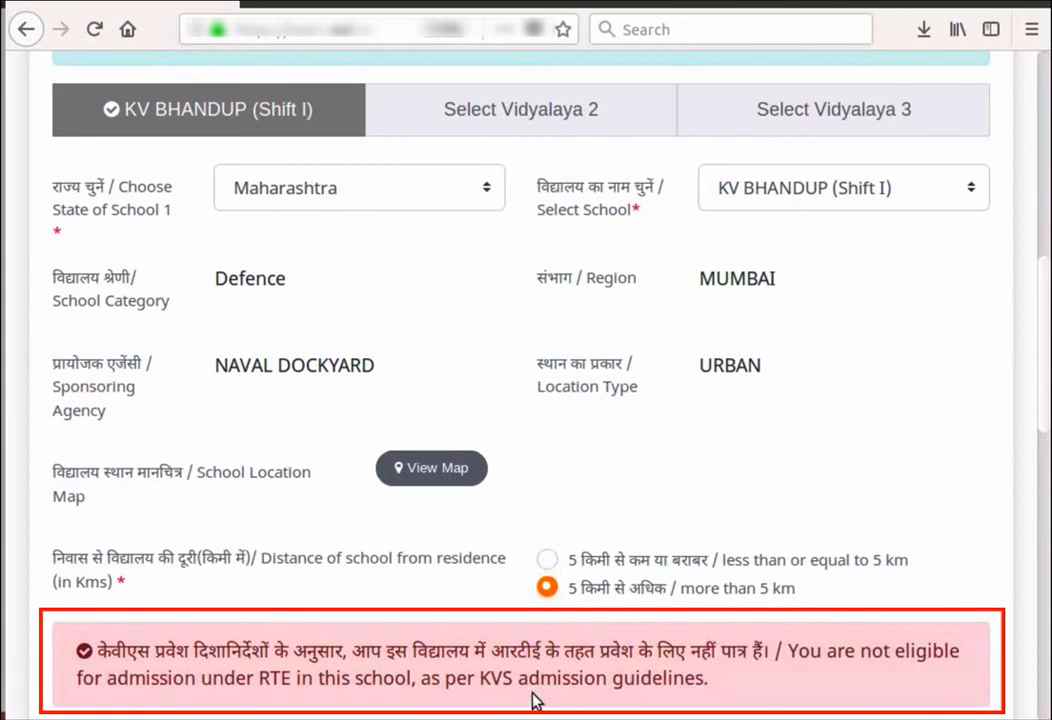
# Set the first school's distance from residence to less than or equal to 5 km and decline help with the service priority category.
pyautogui.click(547, 560)
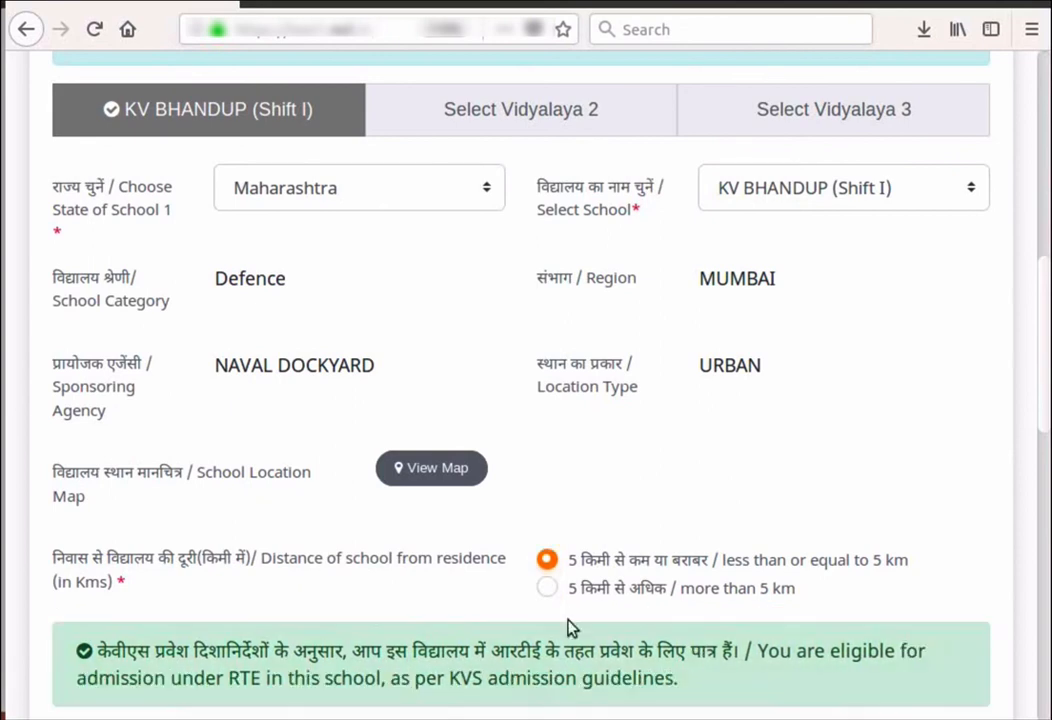
pyautogui.scroll(-5, 567, 627)
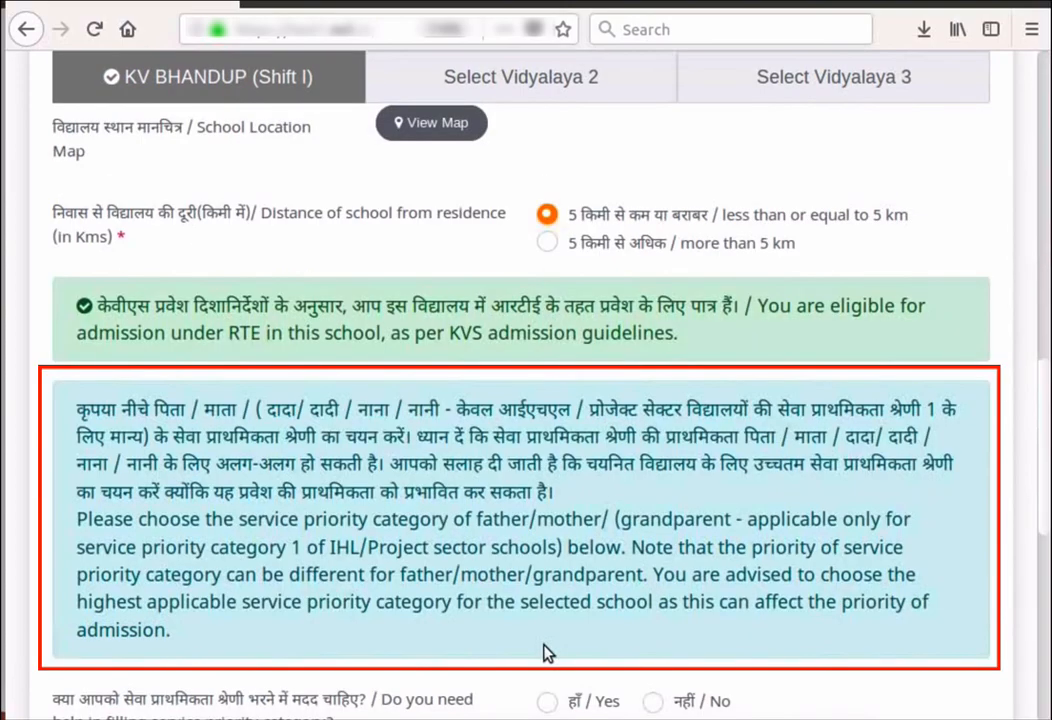
pyautogui.scroll(-3, 545, 653)
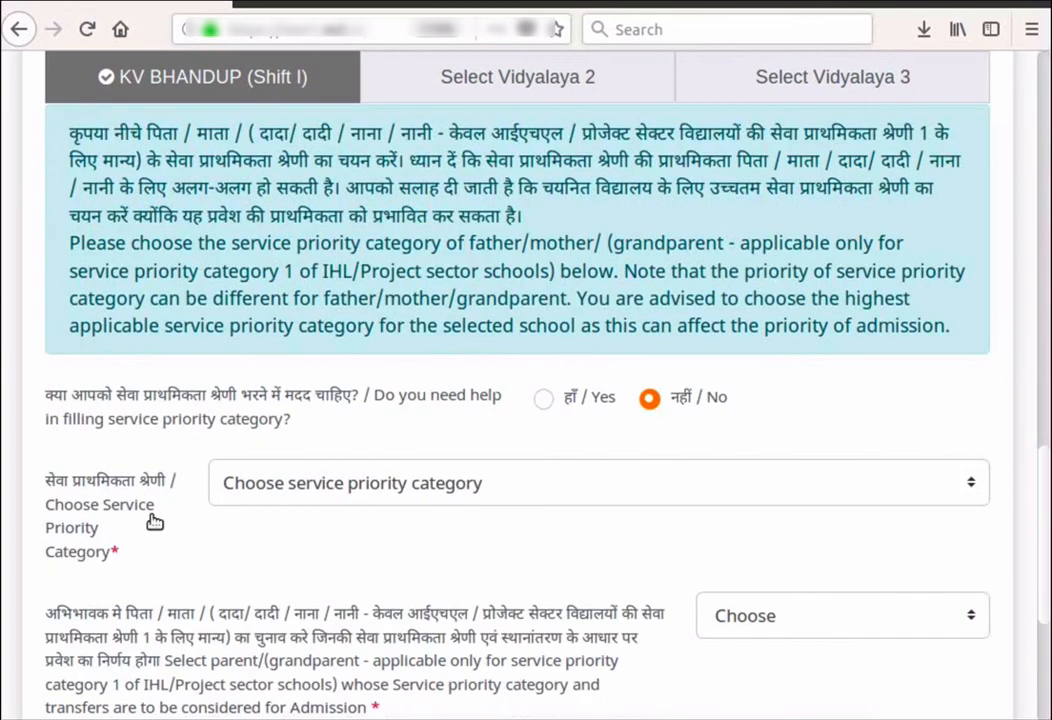
# Choose service priority category 1 for children of central government employees, and select Mother as the parent considered for admission.
pyautogui.click(973, 490)
pyautogui.scroll(3, 960, 480)
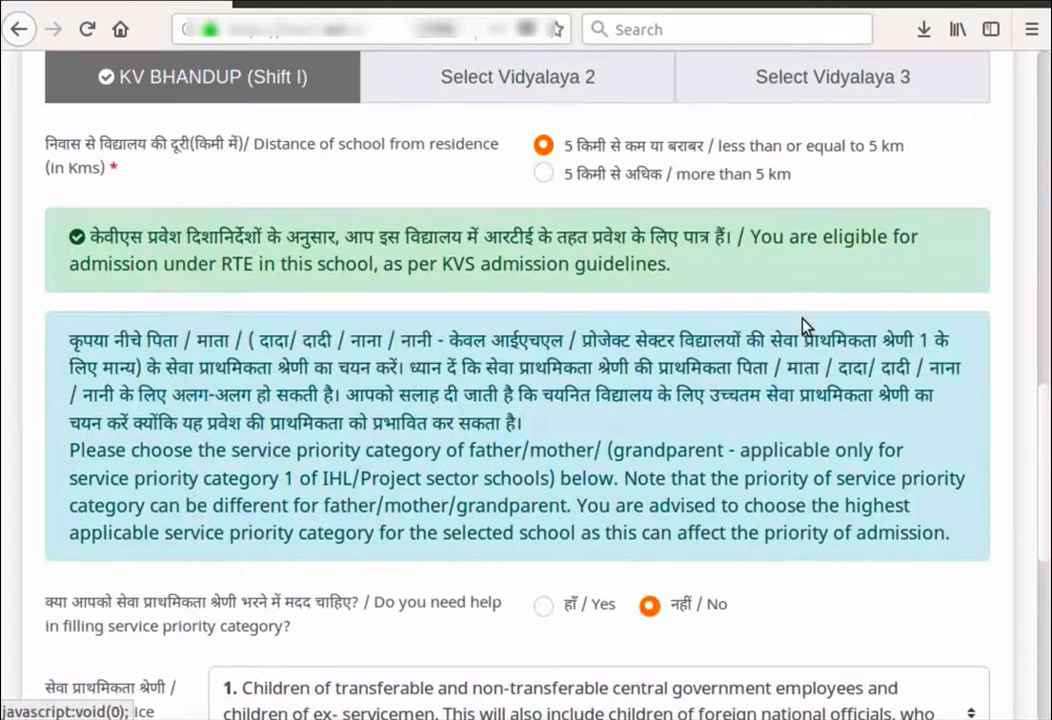
pyautogui.scroll(-5, 801, 329)
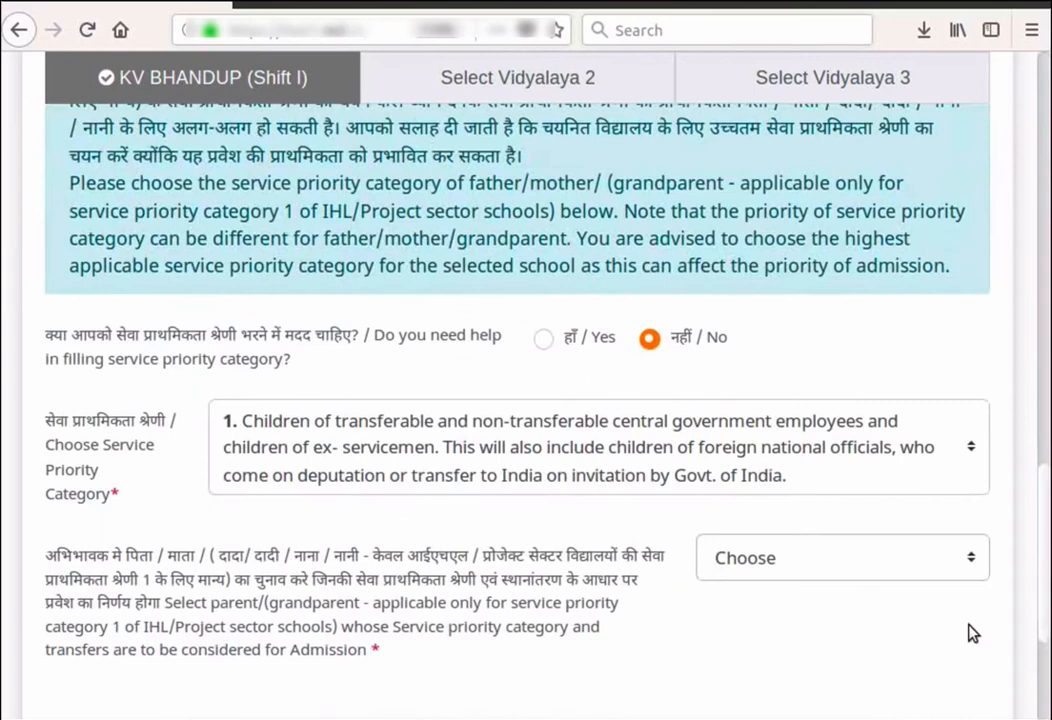
pyautogui.click(970, 550)
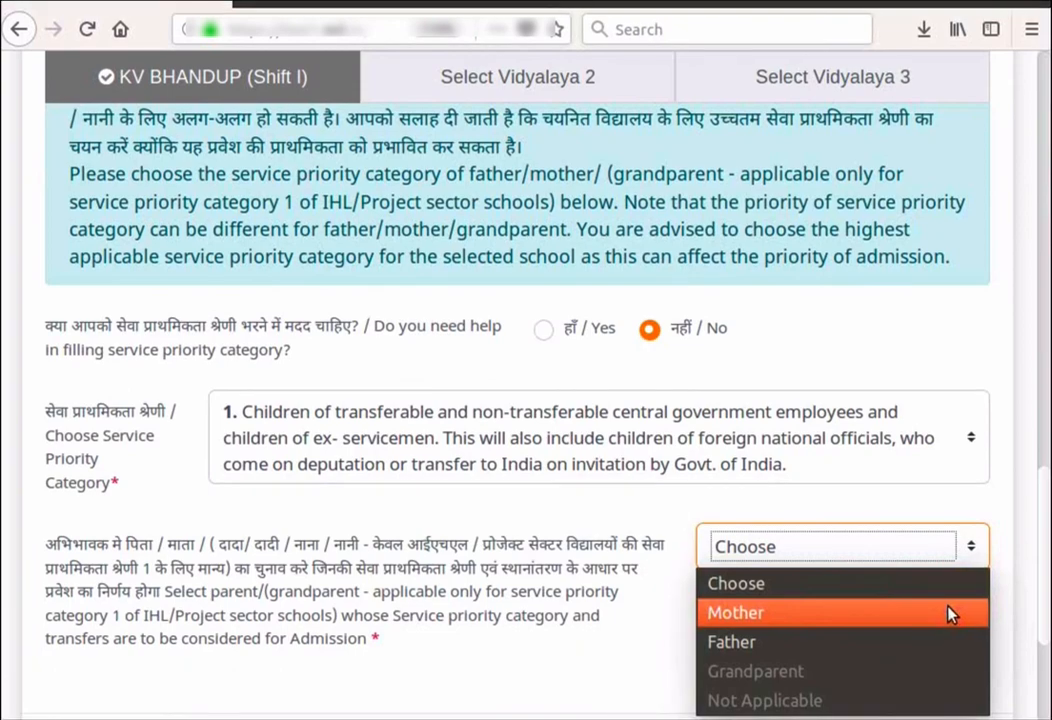
pyautogui.click(949, 614)
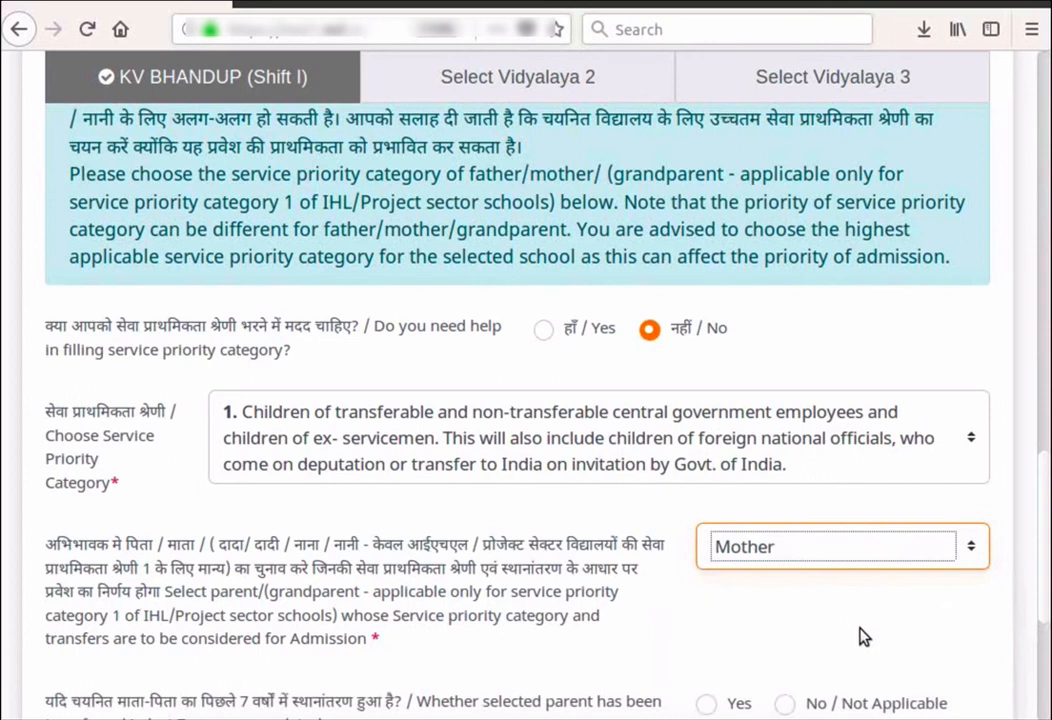
# Try Yes for the selected parent's transfer in the last 7 years, and change the answer to No / Not Applicable.
pyautogui.scroll(-3, 600, 592)
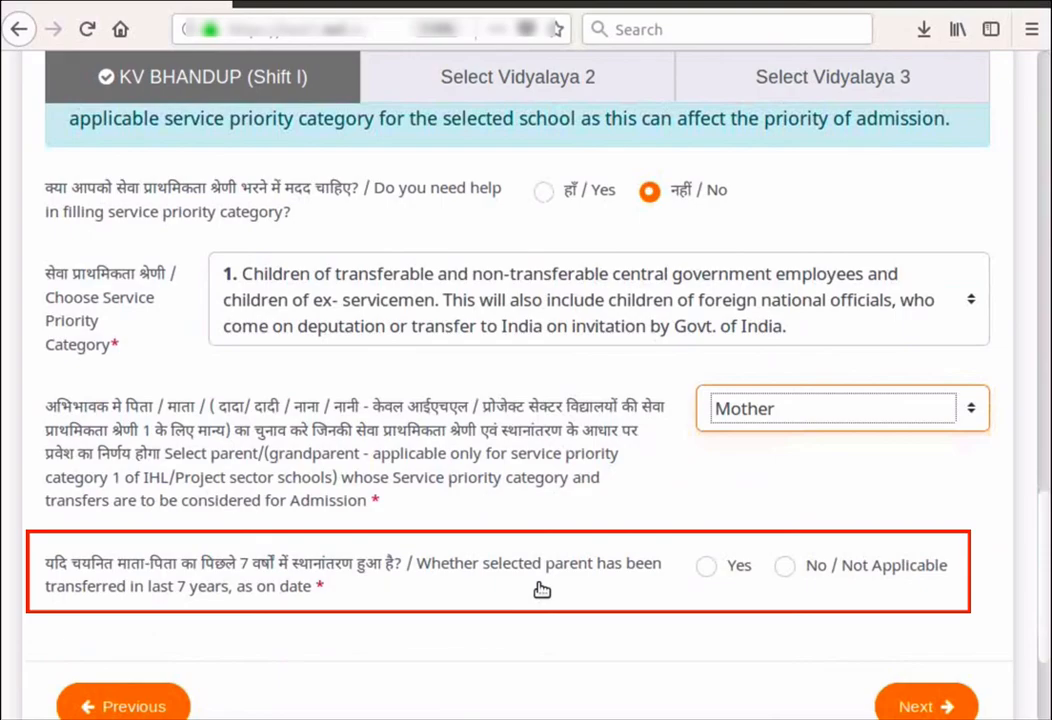
pyautogui.click(706, 566)
pyautogui.scroll(-7, 690, 590)
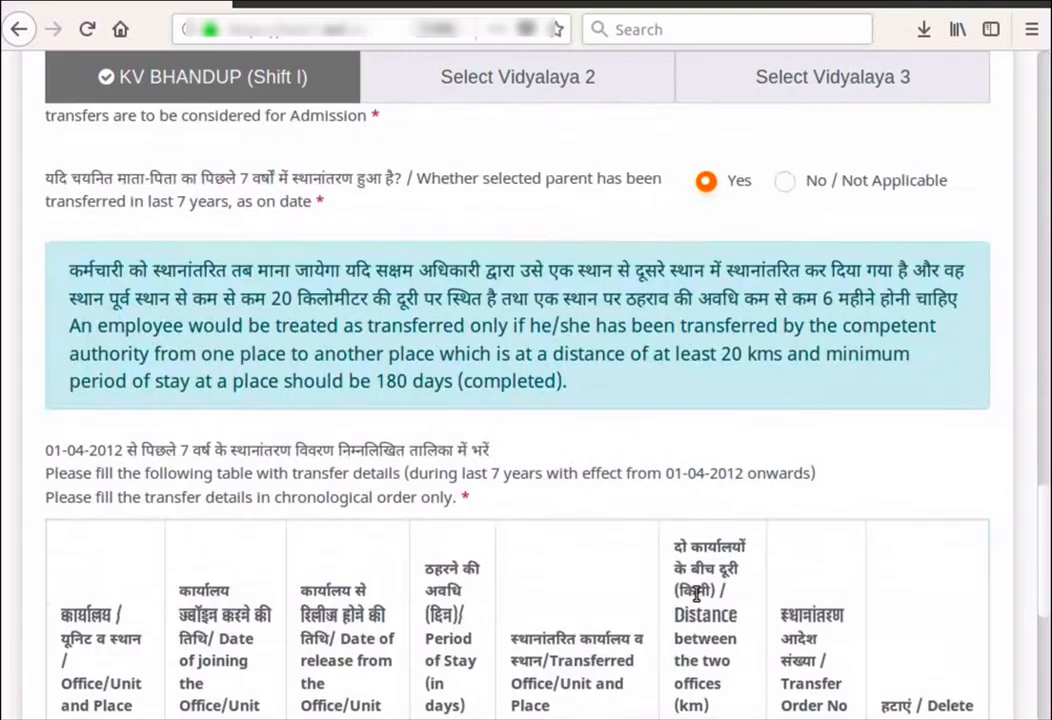
pyautogui.scroll(-1, 650, 590)
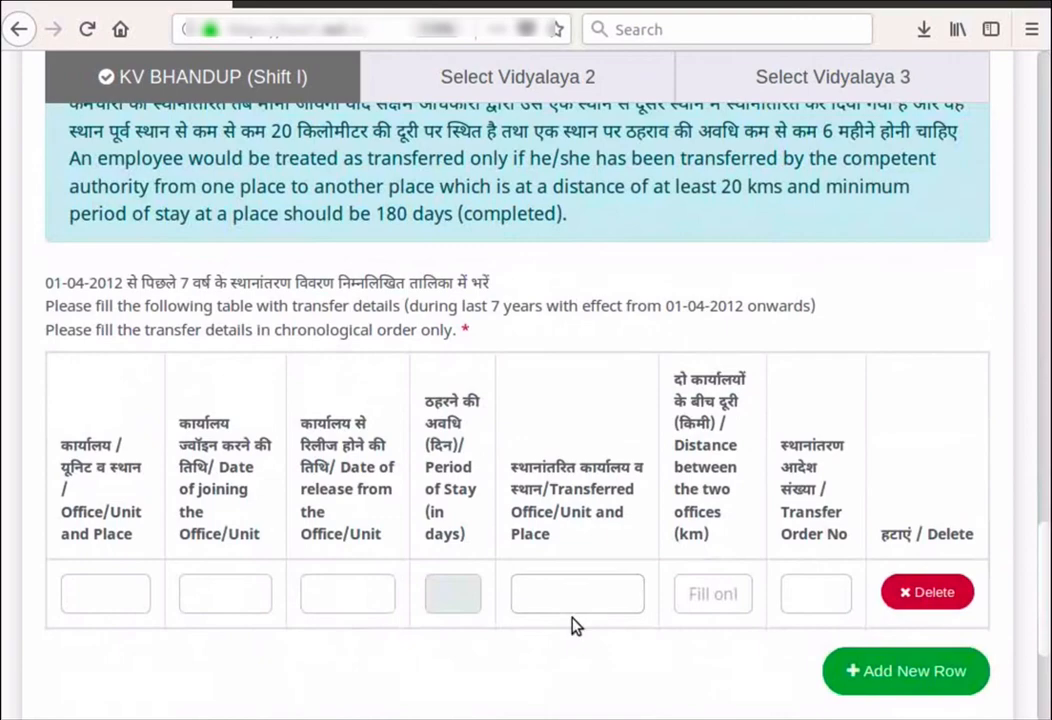
pyautogui.scroll(3, 576, 625)
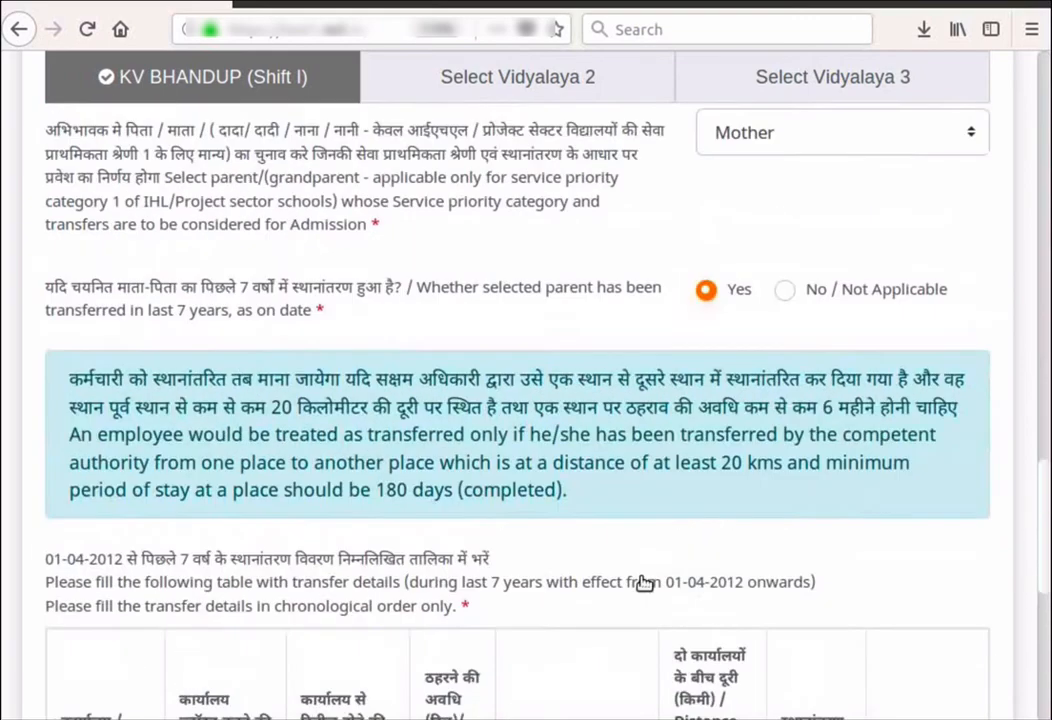
pyautogui.click(786, 291)
# Save the application with the details of the first Vidyalaya choice and dismiss the confirmation.
pyautogui.scroll(5, 800, 330)
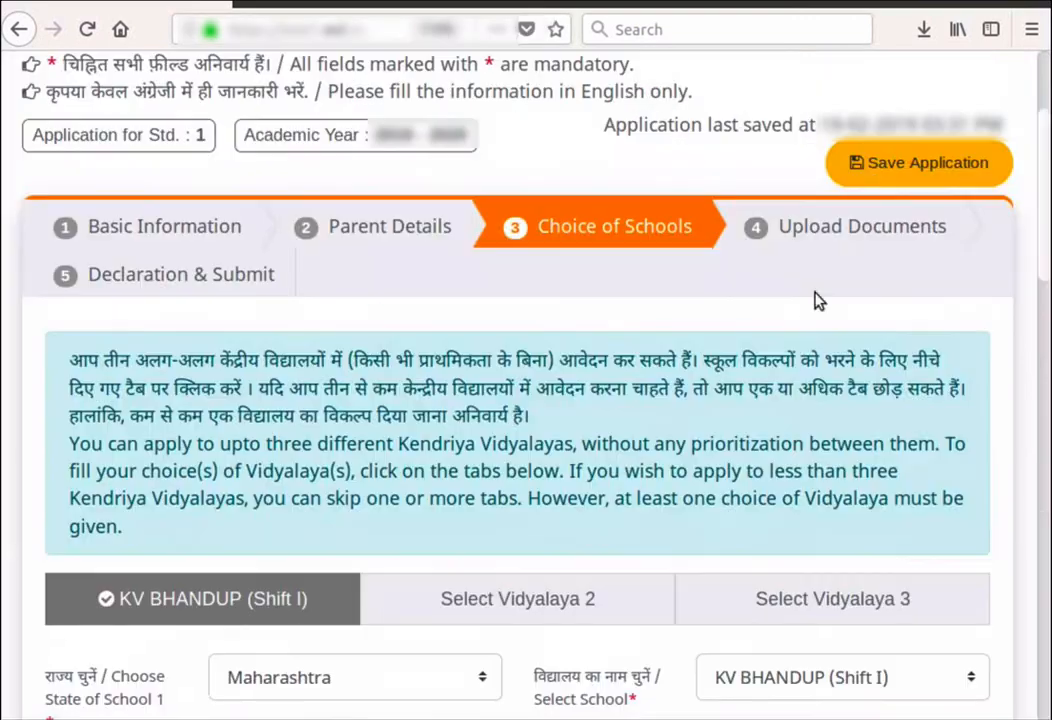
pyautogui.click(866, 177)
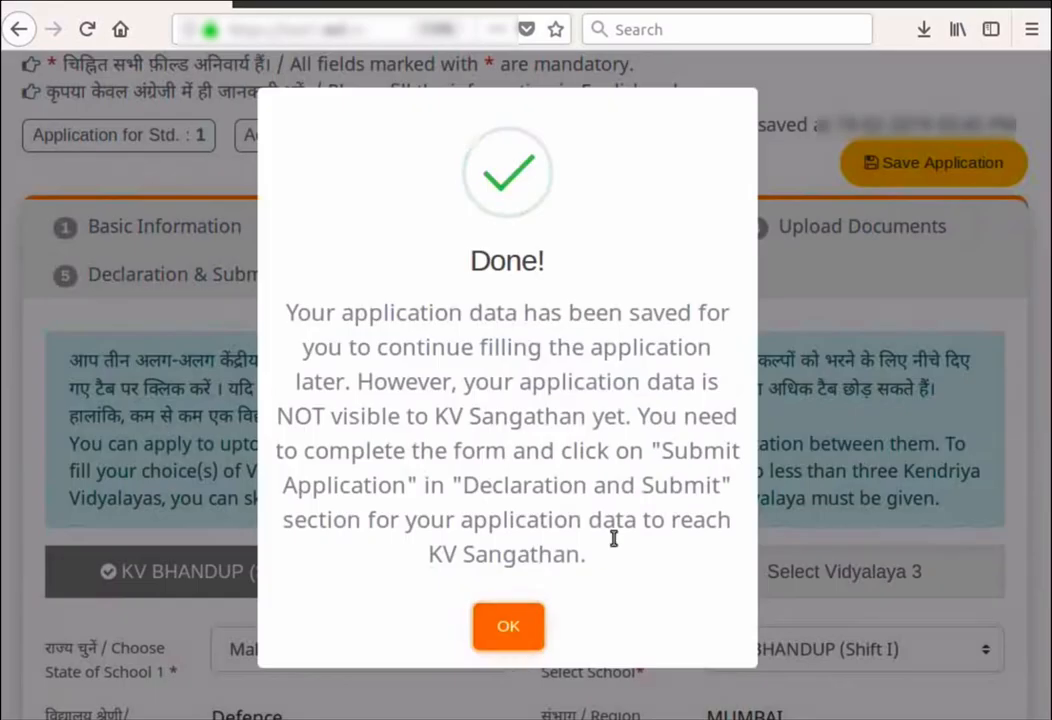
pyautogui.click(521, 643)
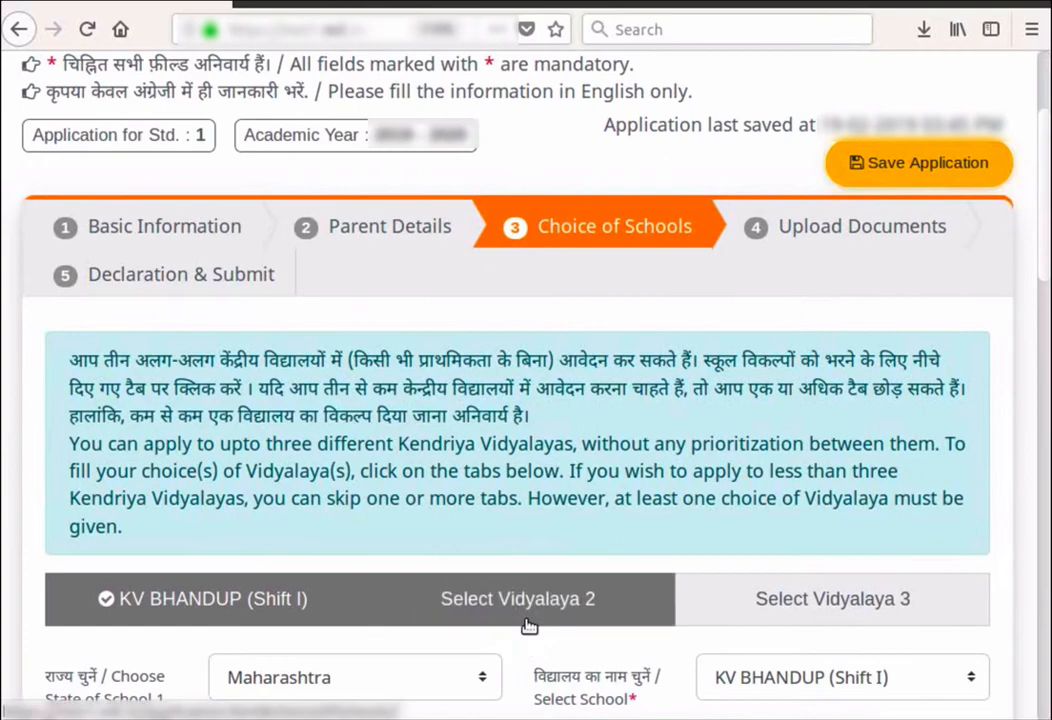
# Open the second Vidyalaya choice and review its school, distance, service priority category, sub category and parent selection.
pyautogui.click(529, 622)
pyautogui.scroll(-3, 529, 624)
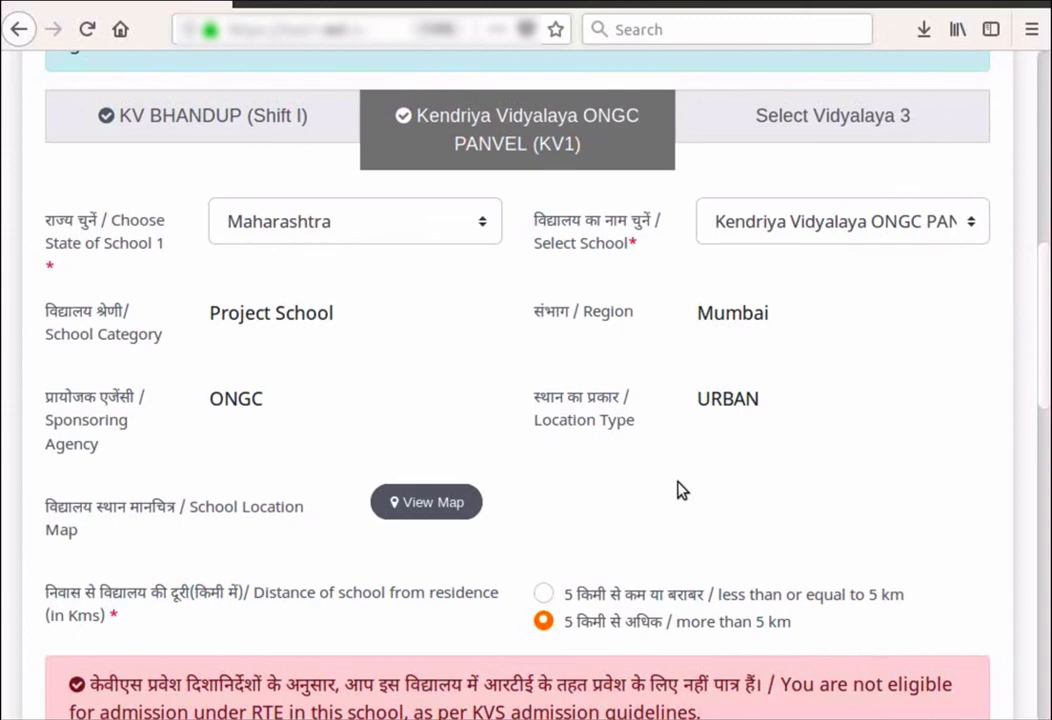
pyautogui.scroll(-3, 677, 490)
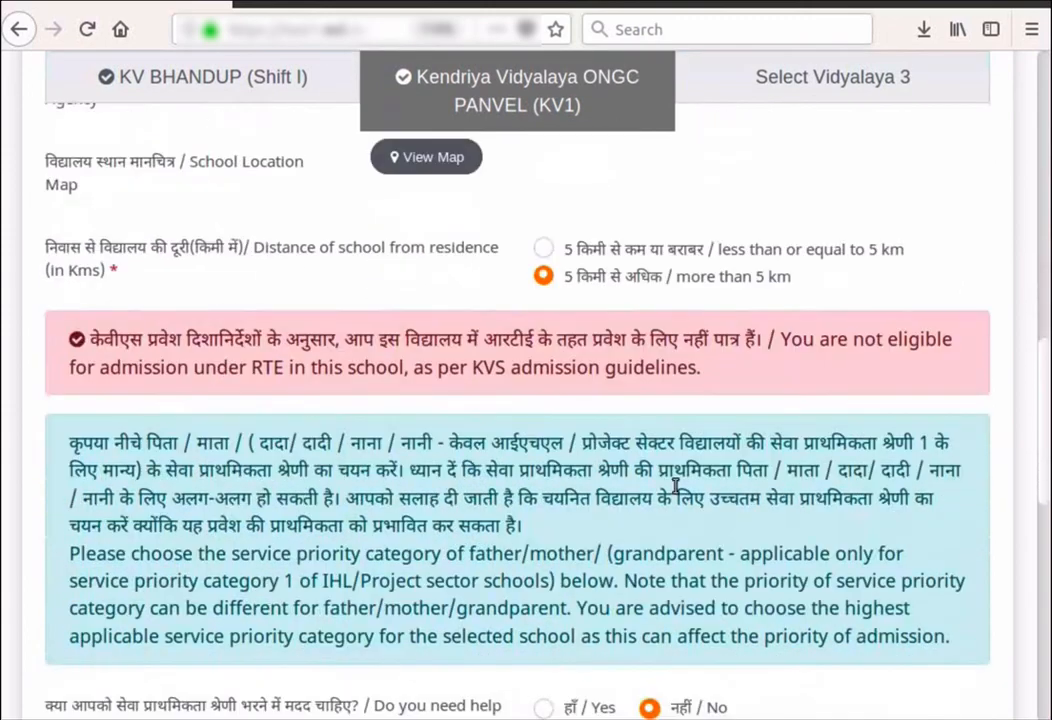
pyautogui.scroll(-4, 677, 487)
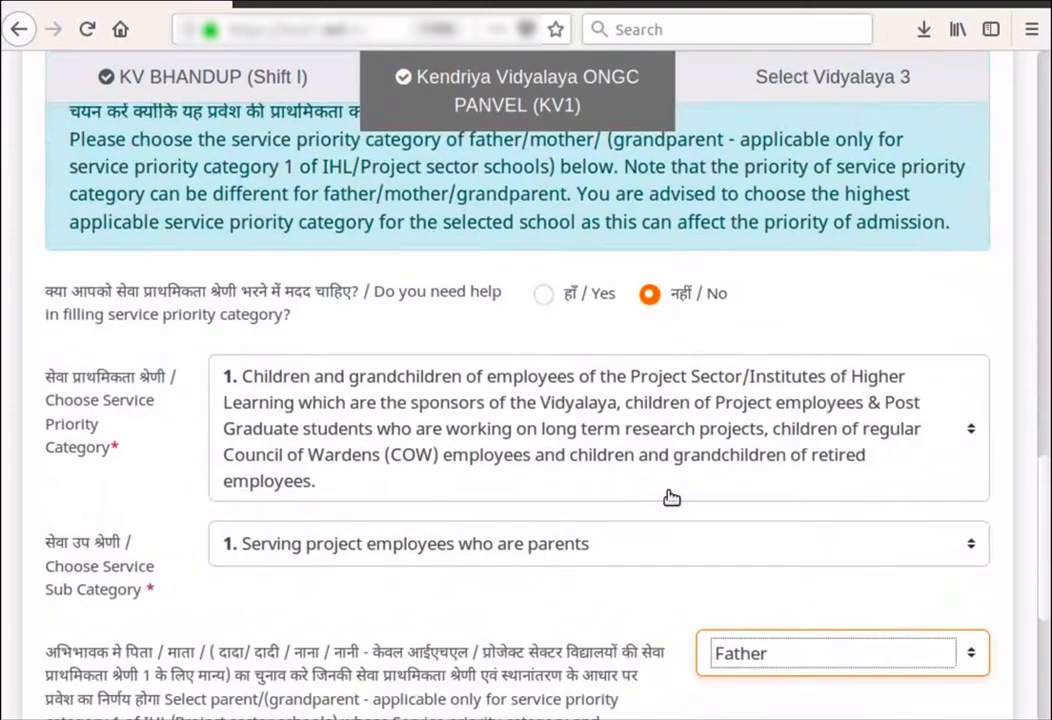
pyautogui.scroll(-2, 671, 497)
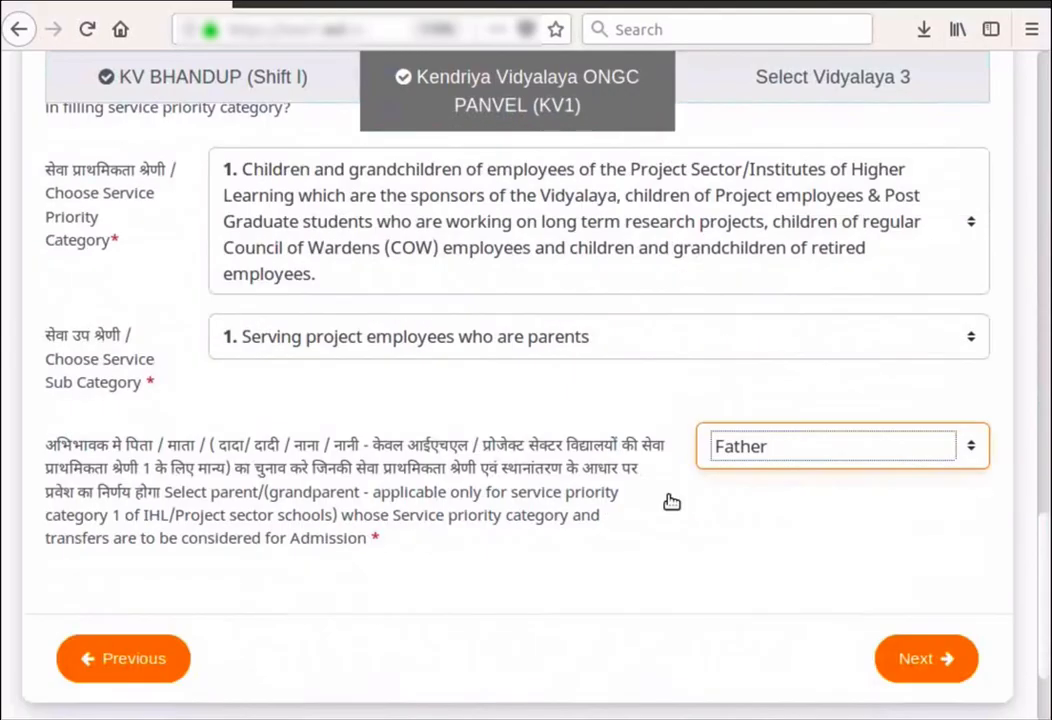
pyautogui.scroll(-1, 671, 501)
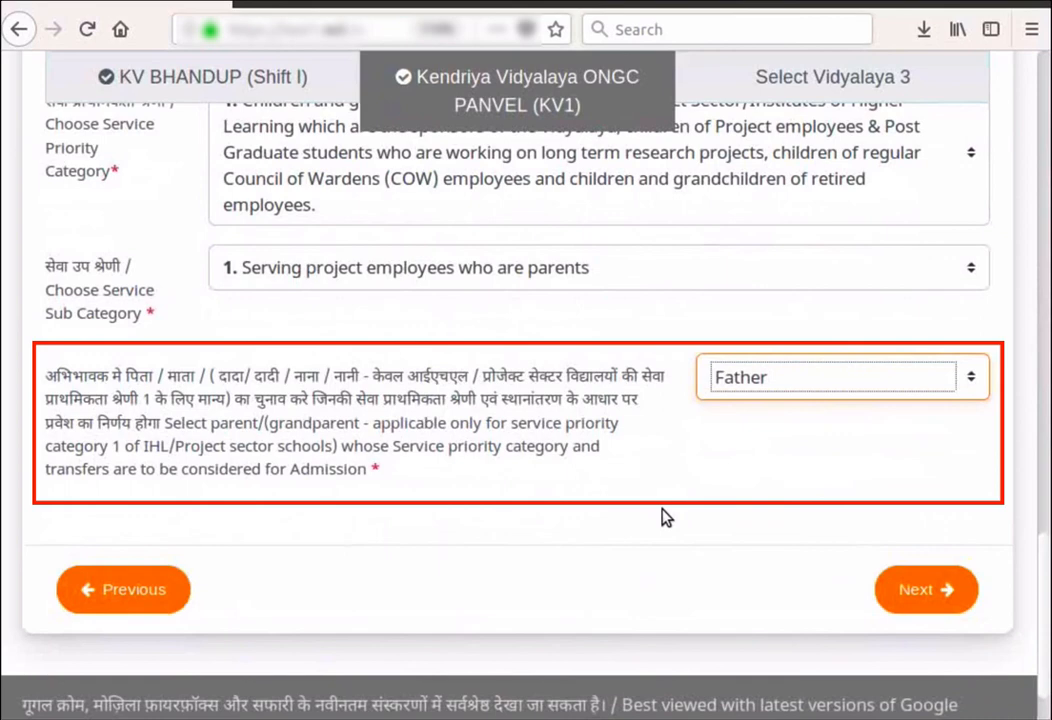
# Open the third Vidyalaya choice and review its school, distance, service priority category, sub category and grandparent selection.
pyautogui.scroll(3, 181, 315)
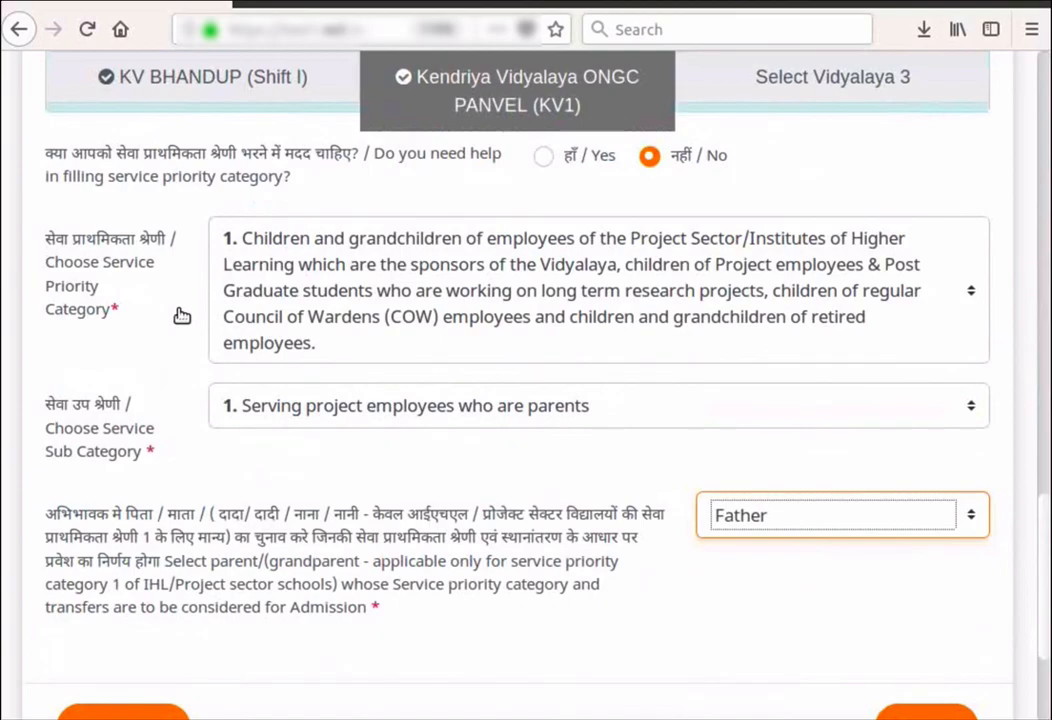
pyautogui.scroll(10, 781, 587)
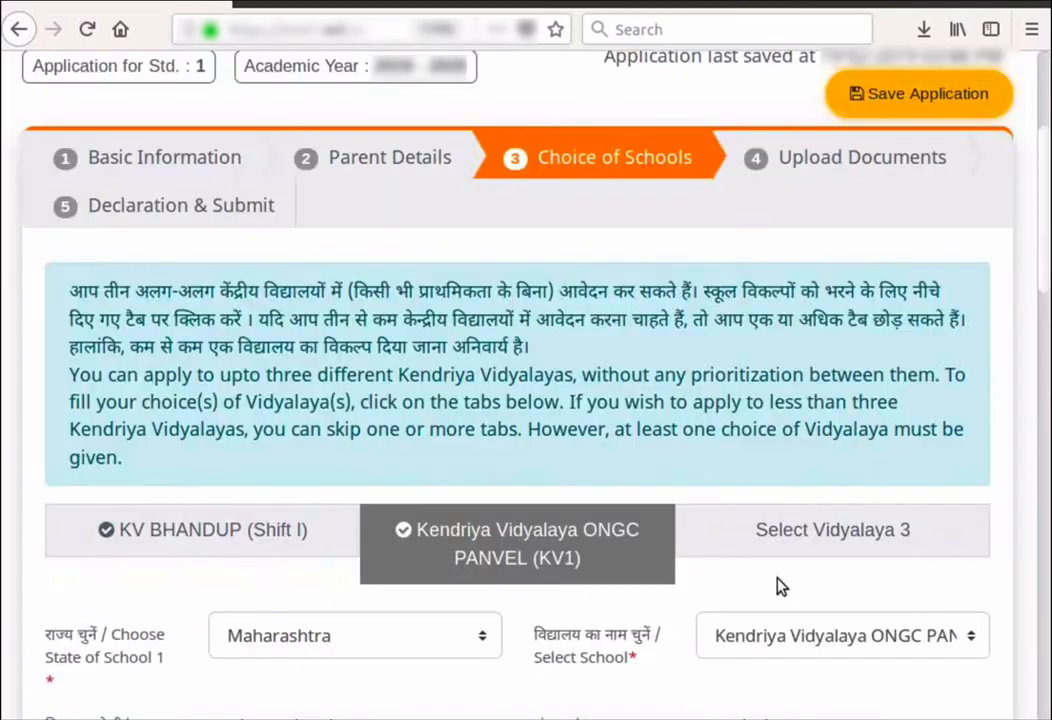
pyautogui.click(815, 551)
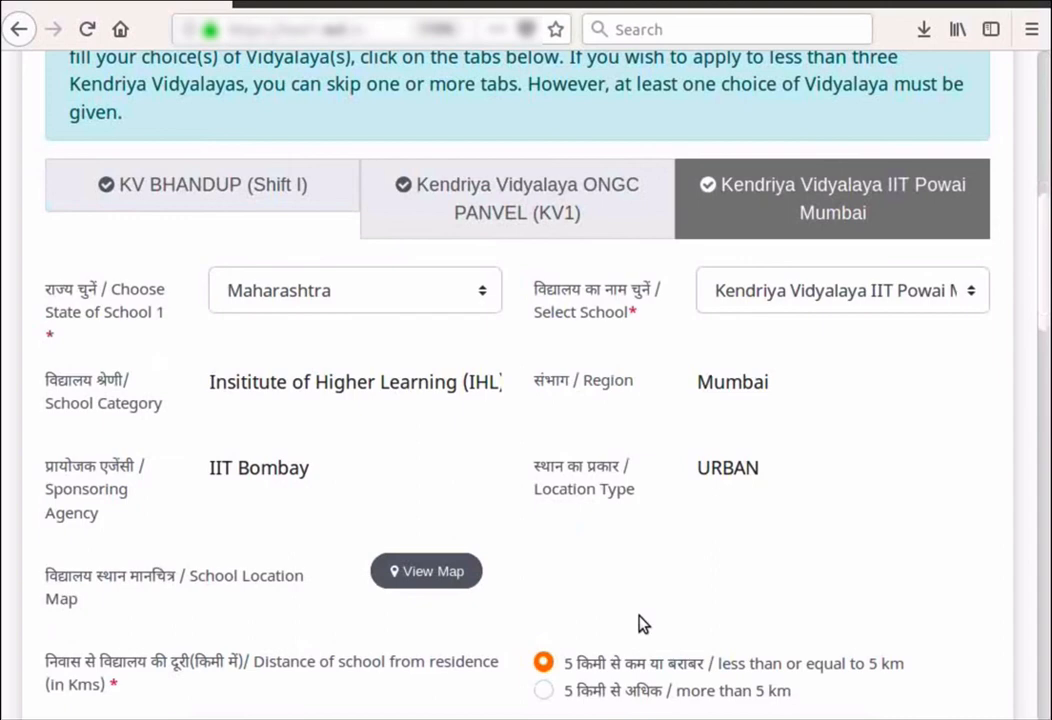
pyautogui.scroll(-5, 641, 623)
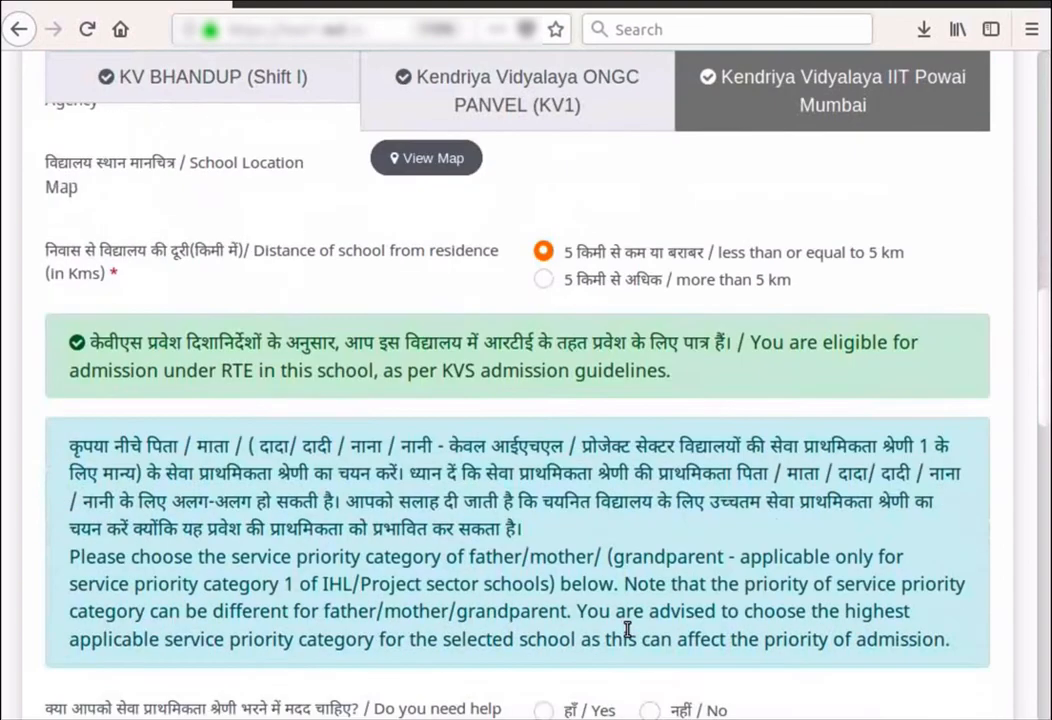
pyautogui.scroll(-3, 627, 629)
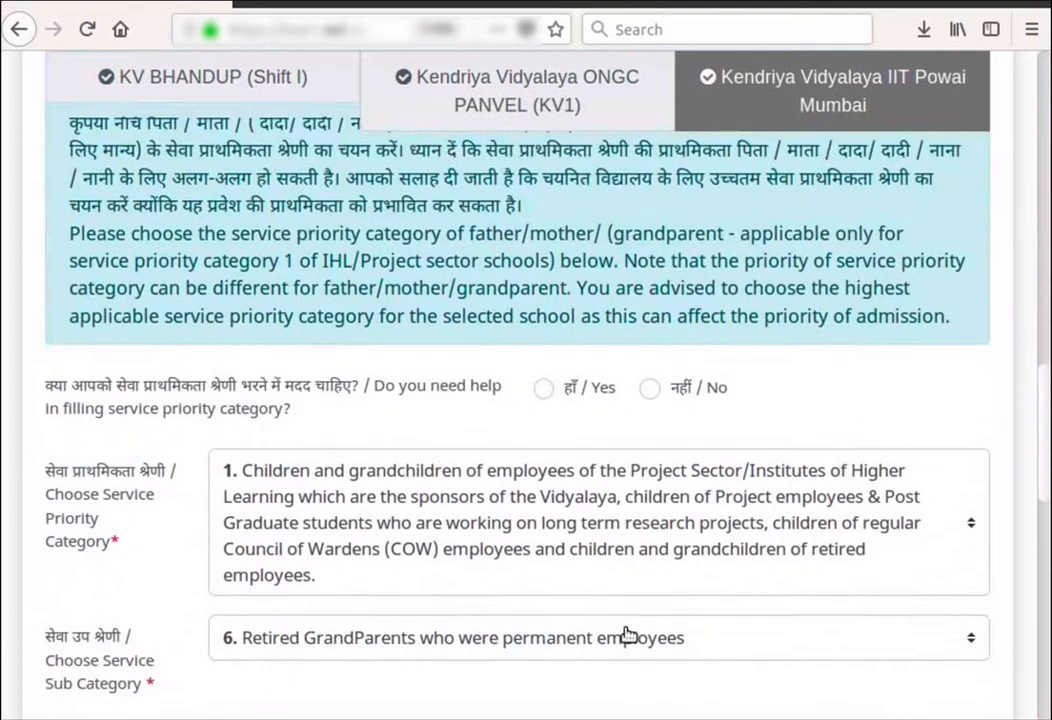
pyautogui.scroll(-2, 623, 628)
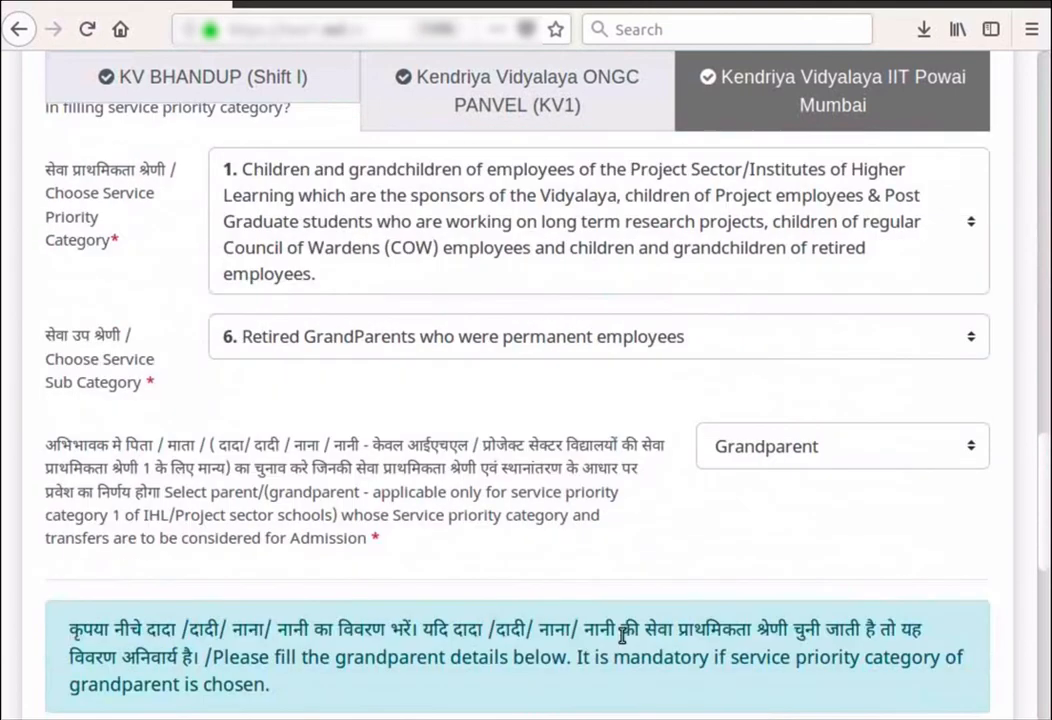
pyautogui.scroll(1, 622, 634)
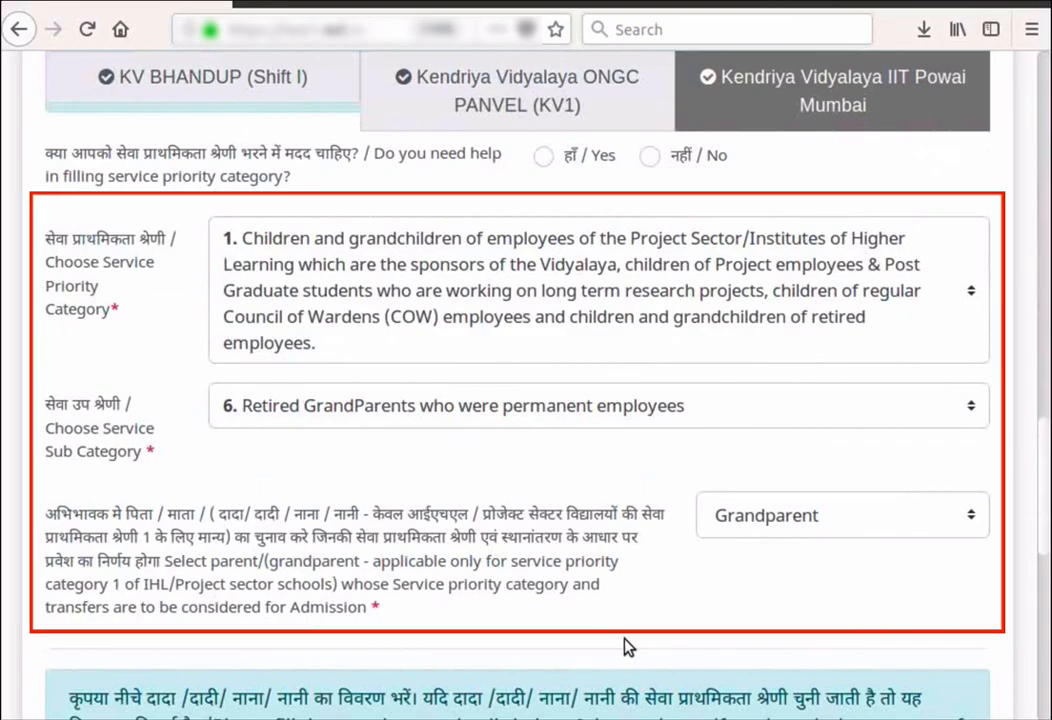
# Save the application with all three Vidyalaya choices and continue to the Upload Documents section.
pyautogui.scroll(15, 628, 647)
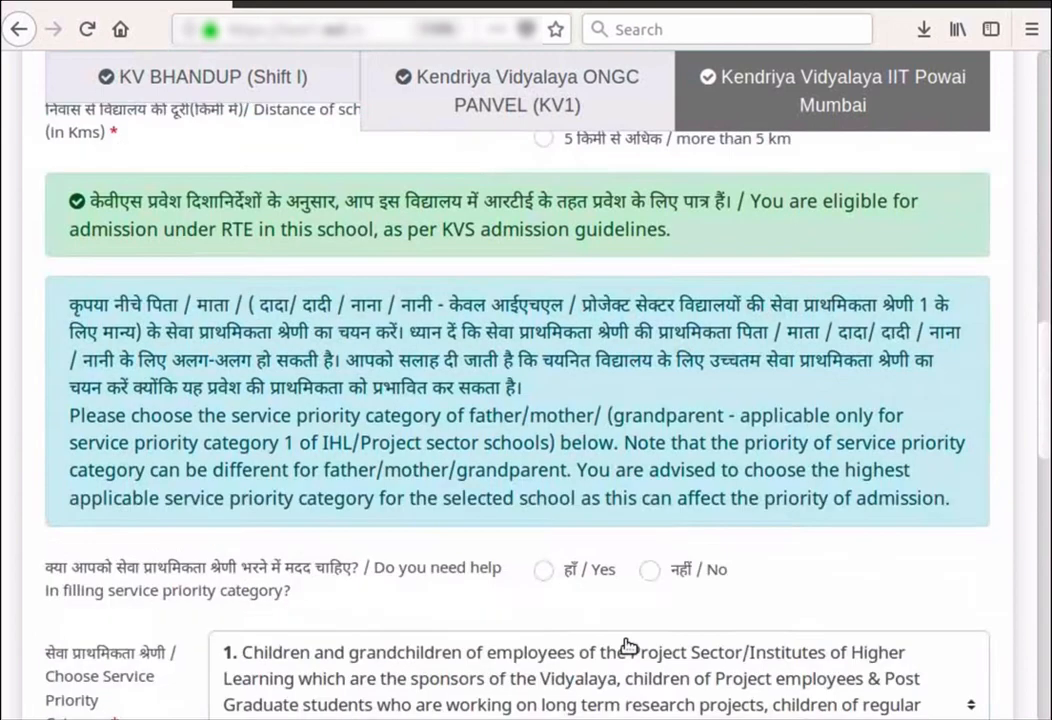
pyautogui.scroll(4, 627, 640)
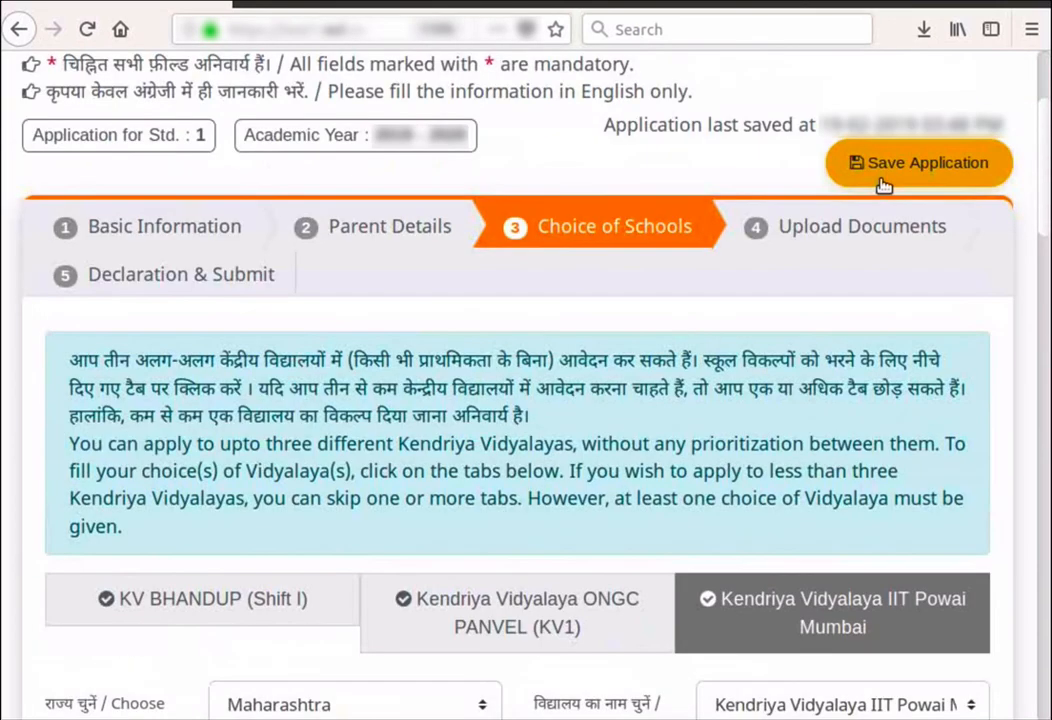
pyautogui.click(883, 185)
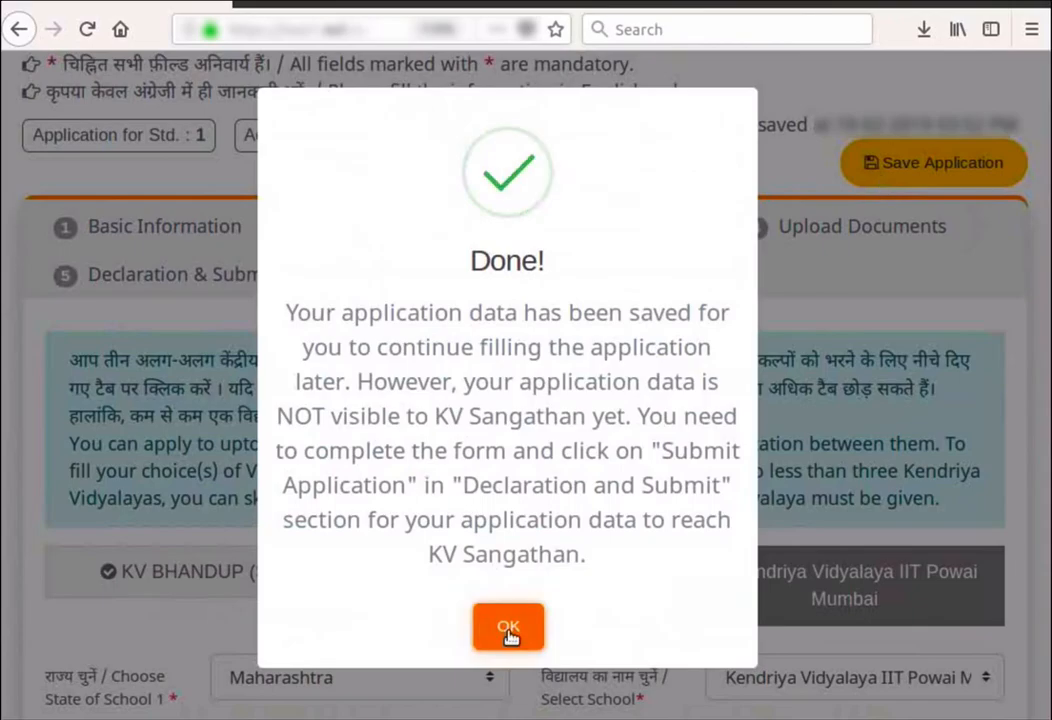
pyautogui.click(508, 628)
pyautogui.scroll(-10, 599, 657)
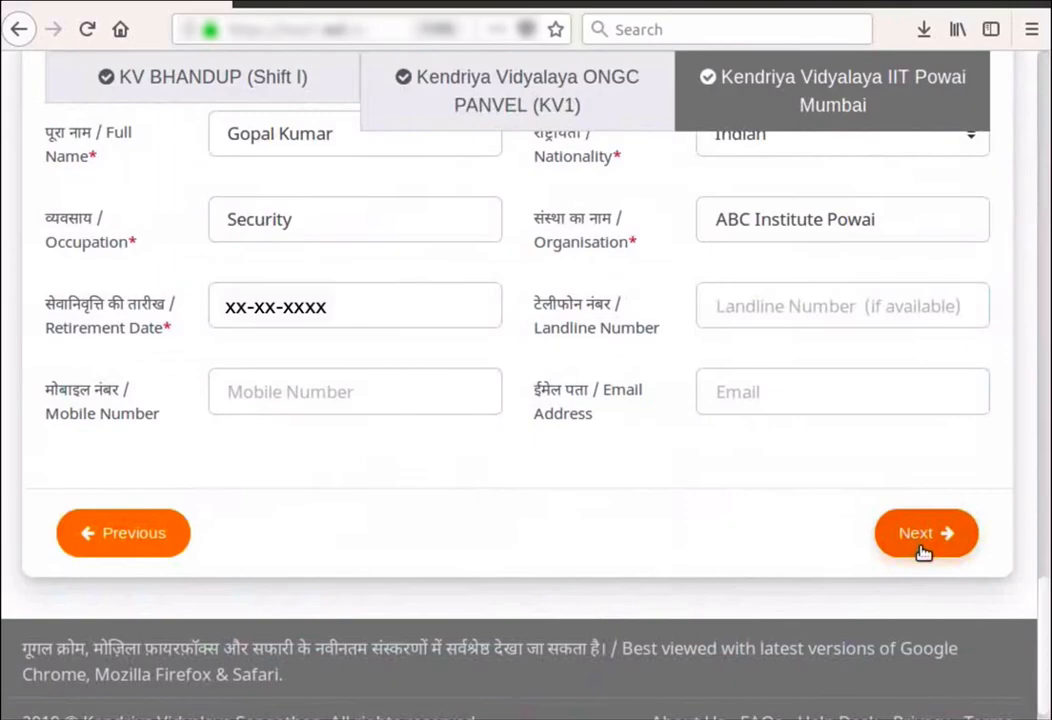
pyautogui.click(920, 545)
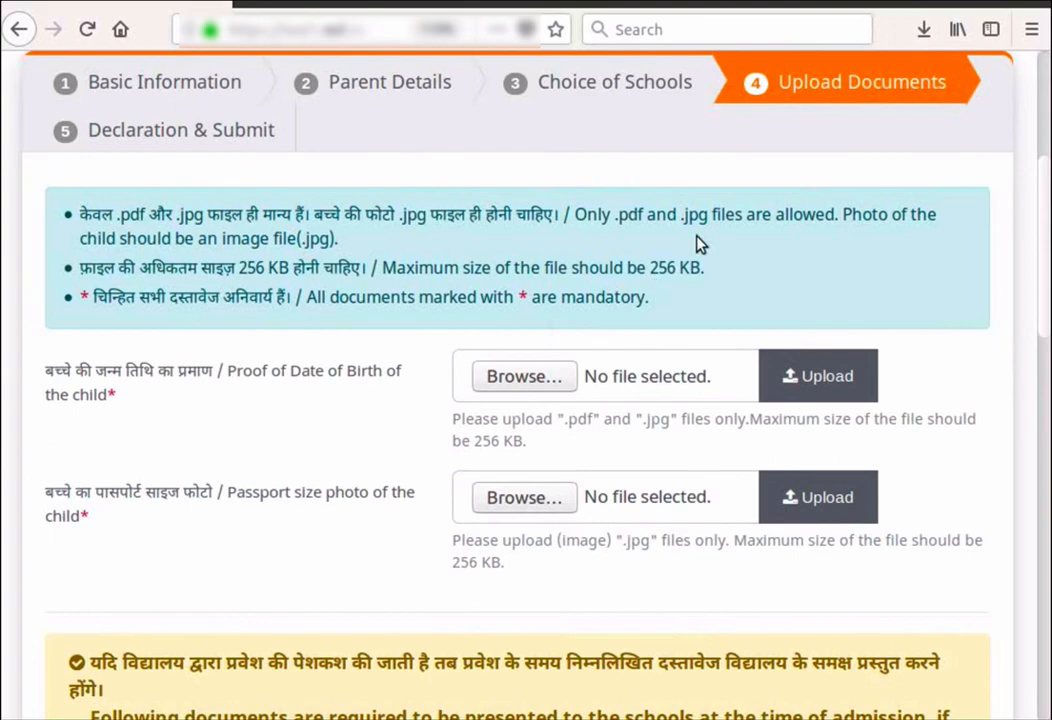
# Upload birth-certificate.pdf from the Desktop folder as the proof of date of birth of the child.
pyautogui.click(541, 378)
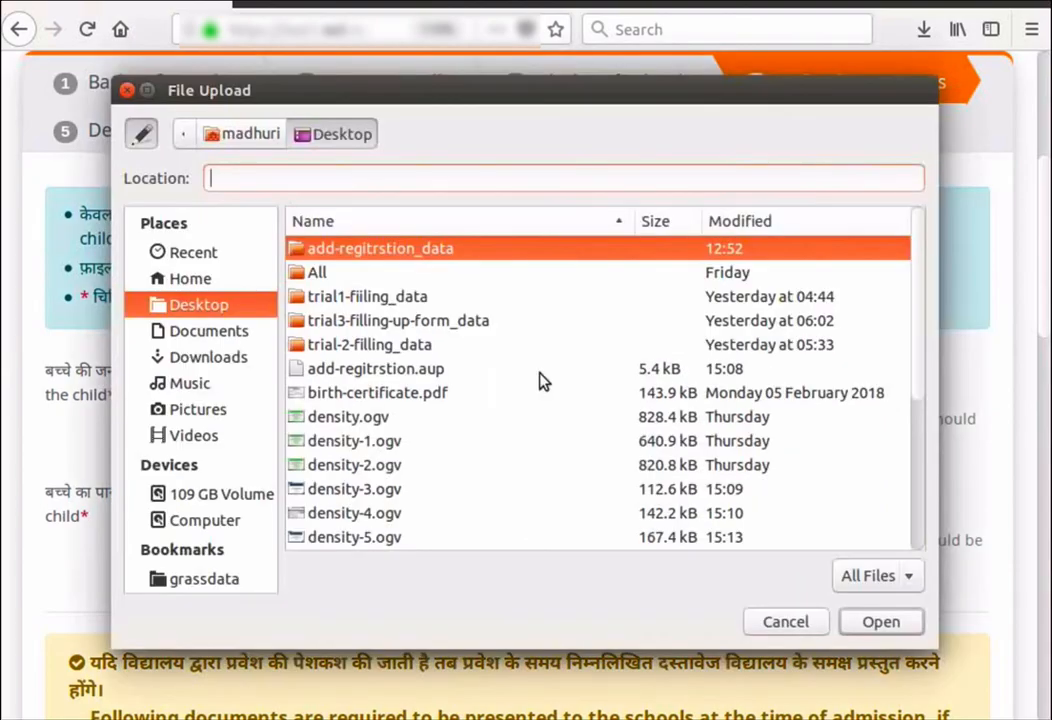
pyautogui.click(541, 390)
pyautogui.scroll(-2, 439, 345)
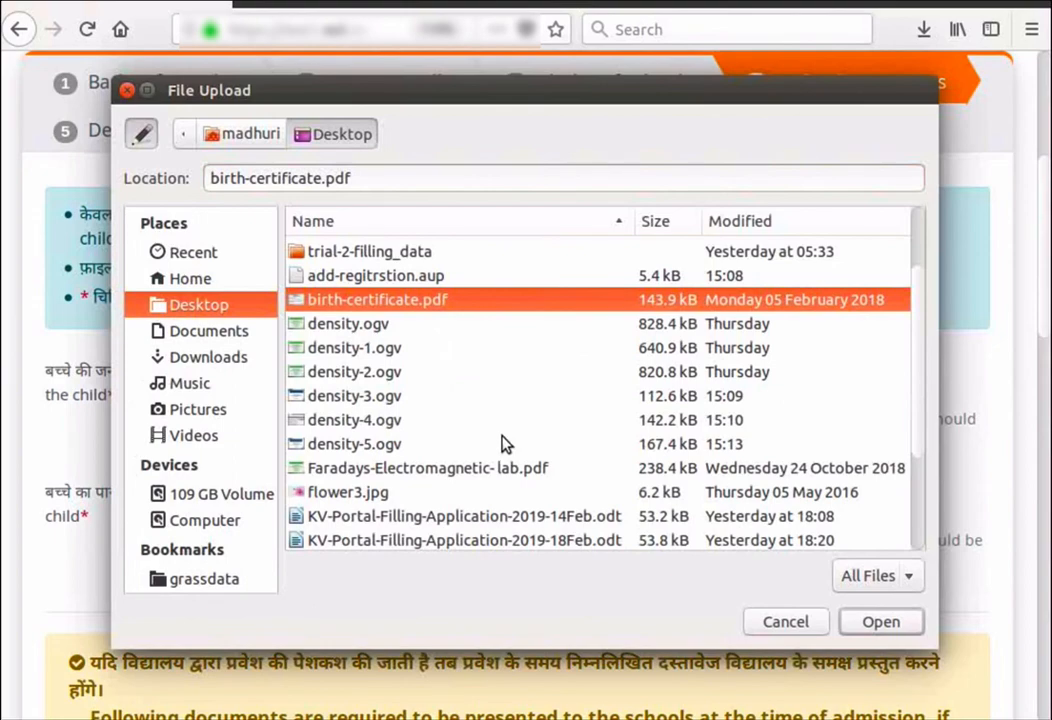
pyautogui.click(870, 626)
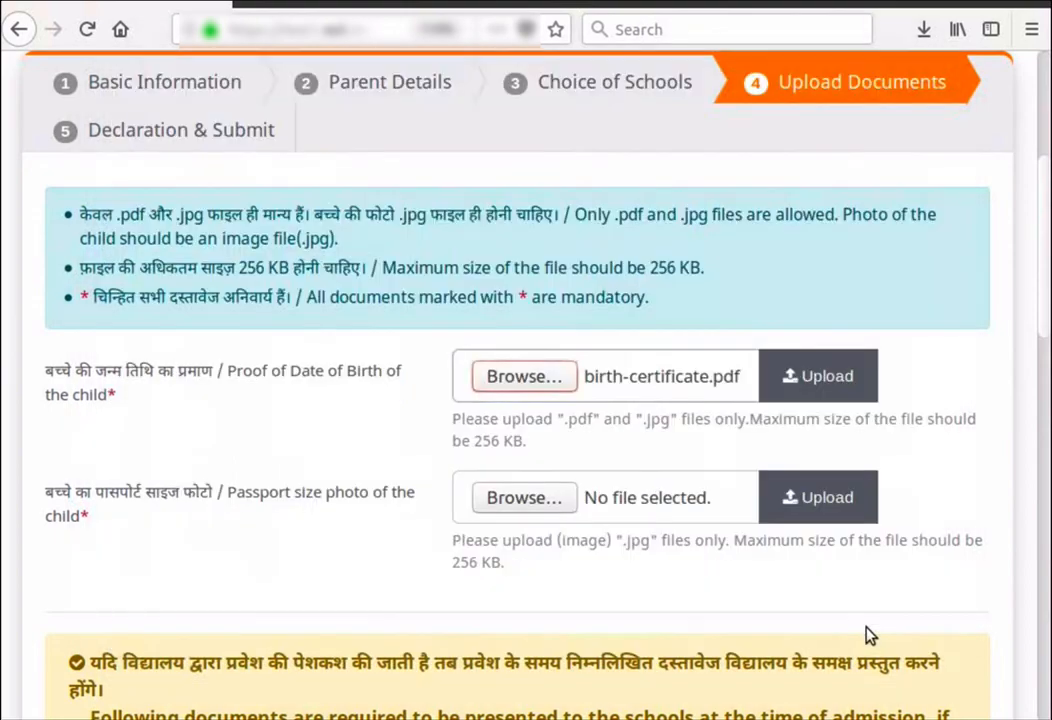
pyautogui.click(799, 405)
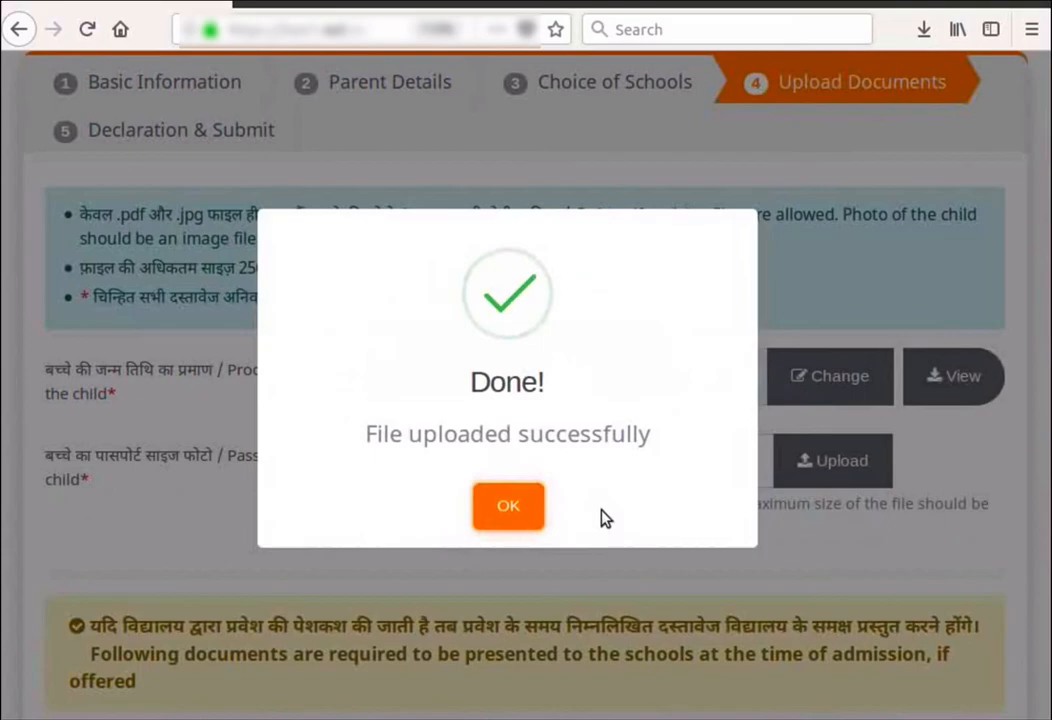
# Upload flower3.jpg from the Desktop folder as the passport size photo of the child.
pyautogui.click(512, 520)
pyautogui.click(527, 468)
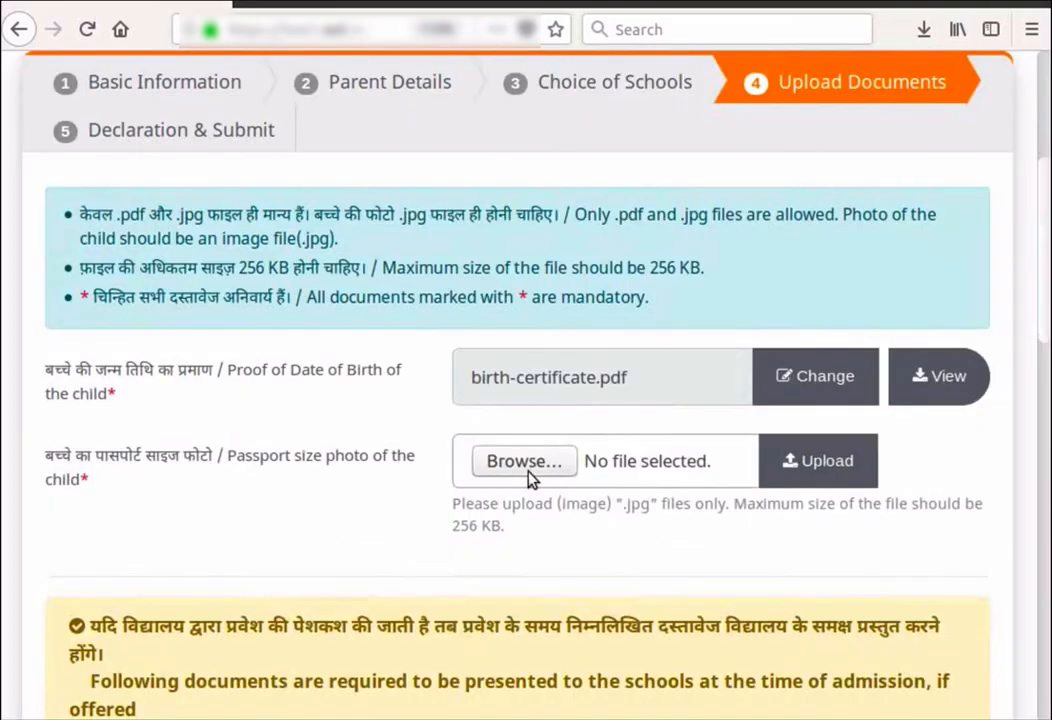
pyautogui.scroll(-3, 533, 481)
pyautogui.click(495, 492)
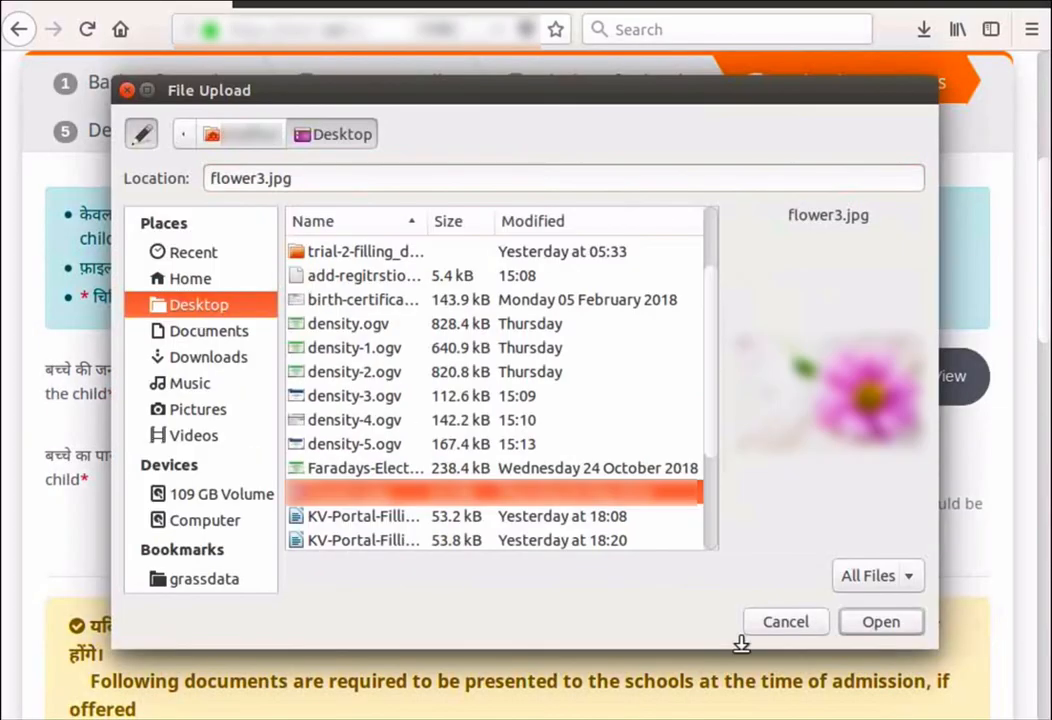
pyautogui.click(879, 626)
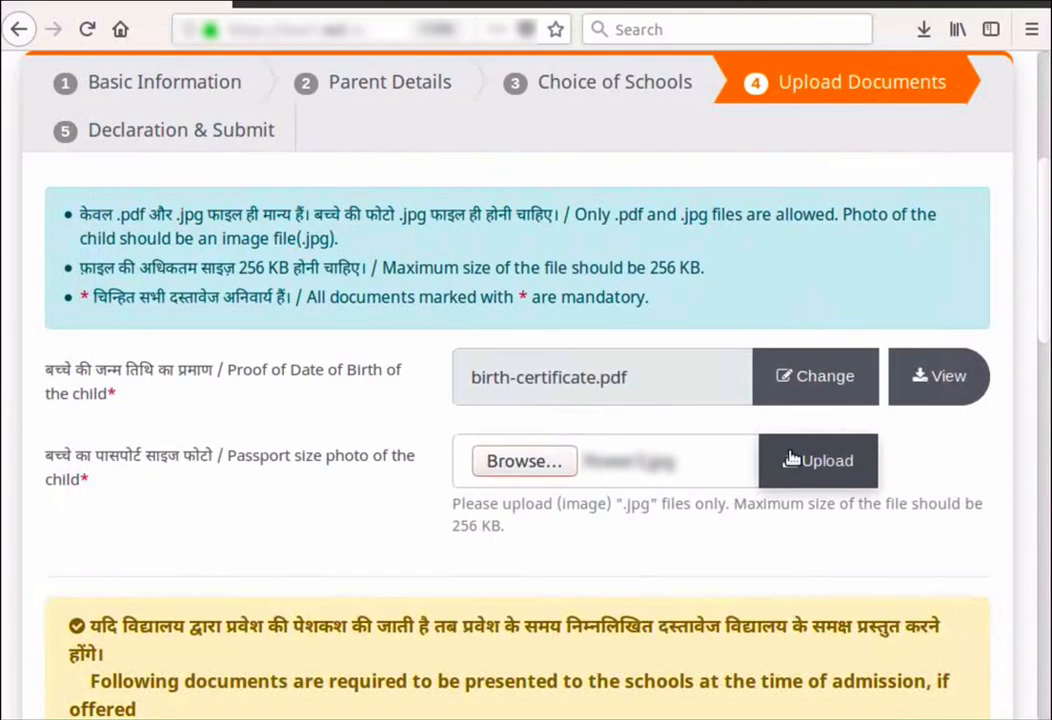
pyautogui.click(791, 459)
pyautogui.click(507, 508)
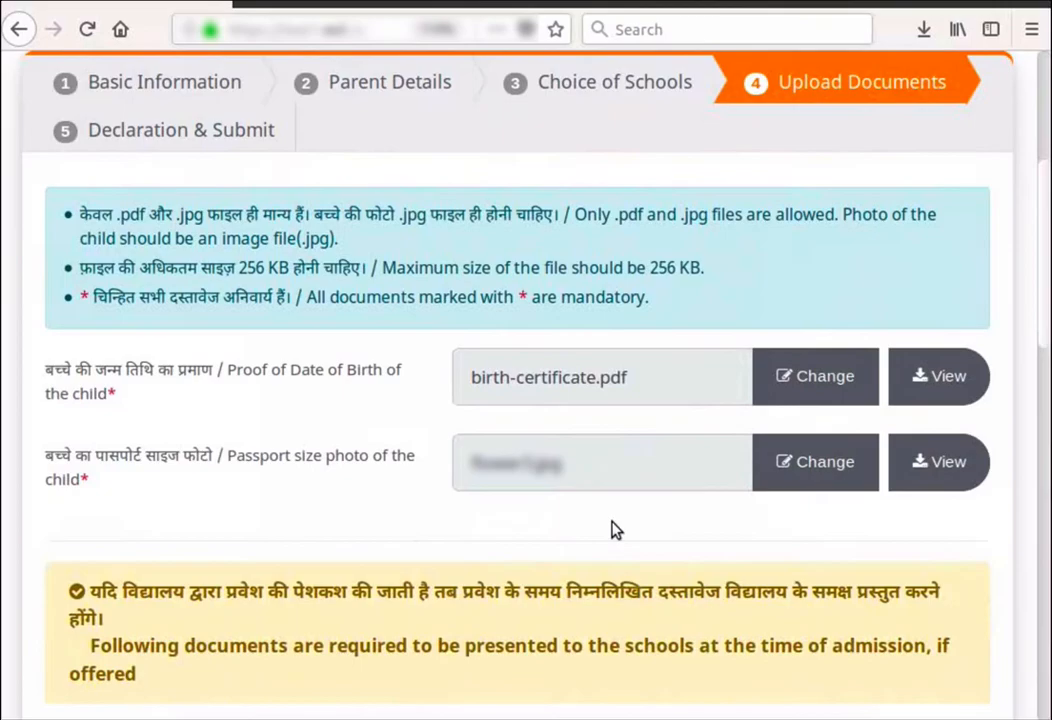
# Review the documents to be presented at admission for each of the three chosen schools.
pyautogui.scroll(-3, 618, 530)
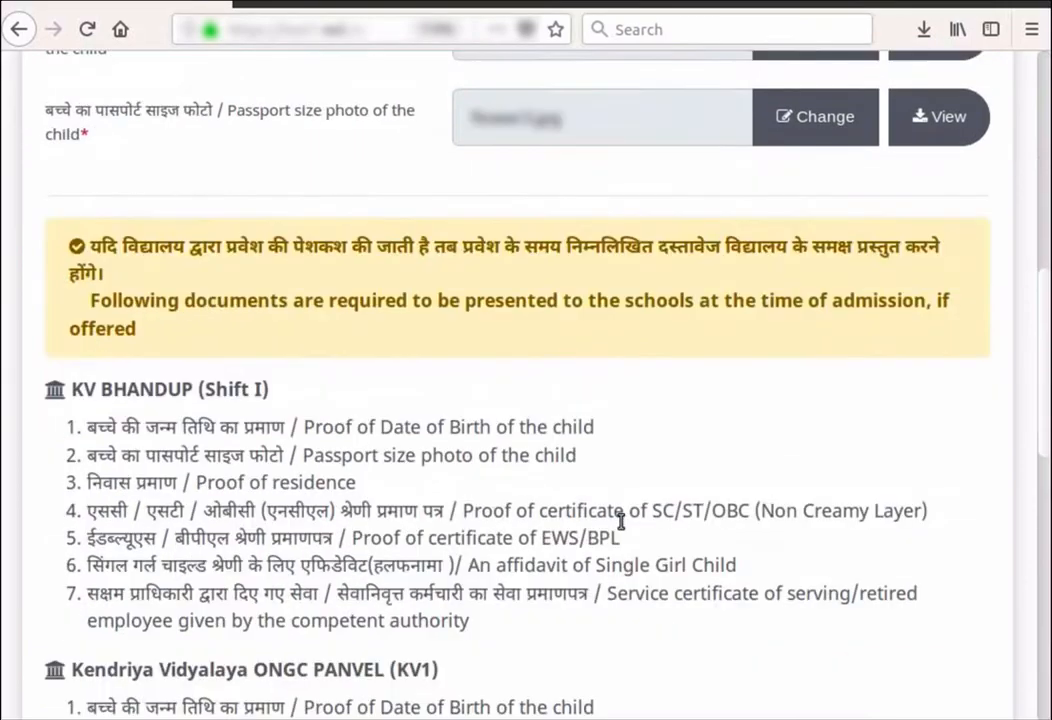
pyautogui.scroll(-1, 620, 521)
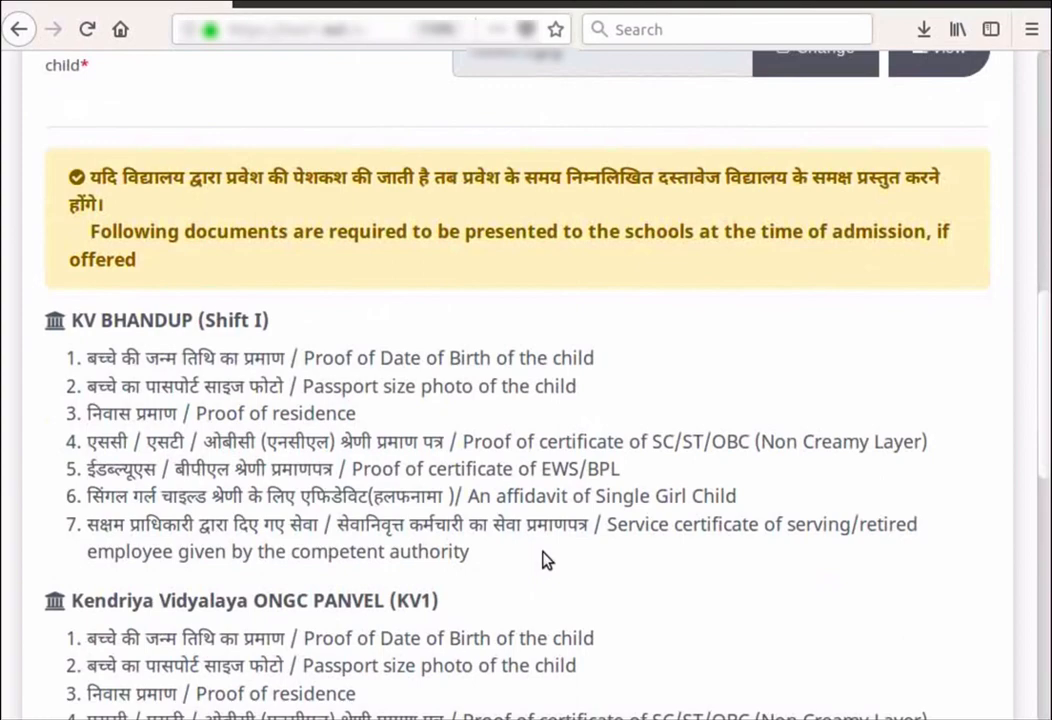
pyautogui.scroll(-3, 545, 560)
pyautogui.scroll(-3, 545, 560)
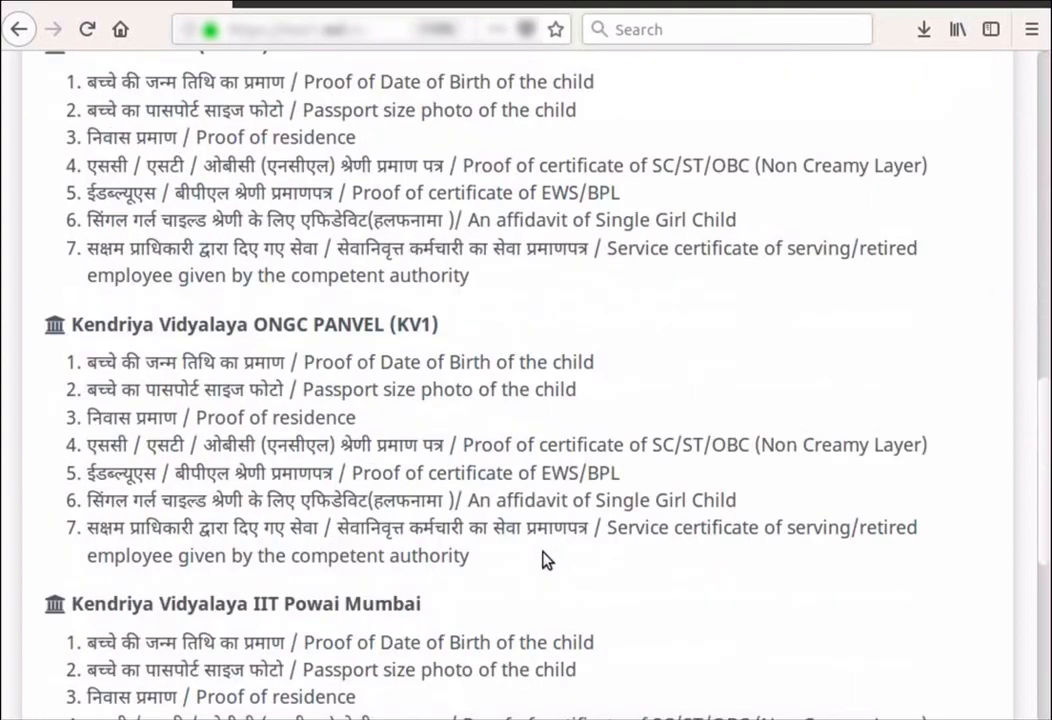
pyautogui.scroll(-2, 545, 560)
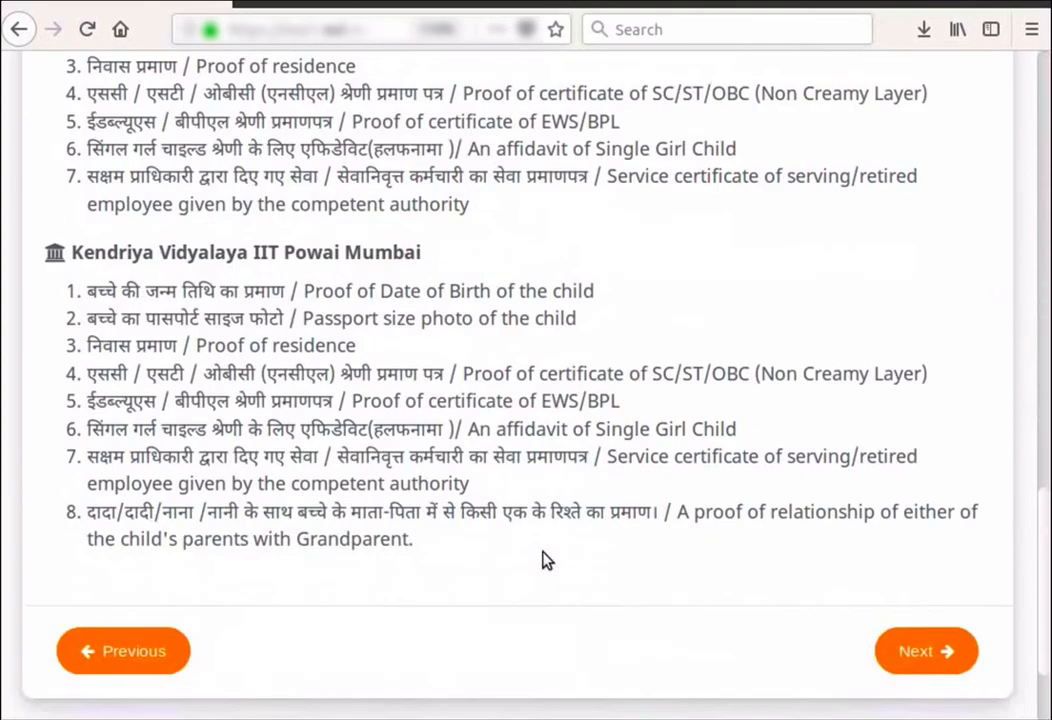
# Save the application with the uploaded documents and continue to the Declaration & Submit section.
pyautogui.scroll(9, 710, 575)
pyautogui.scroll(5, 710, 570)
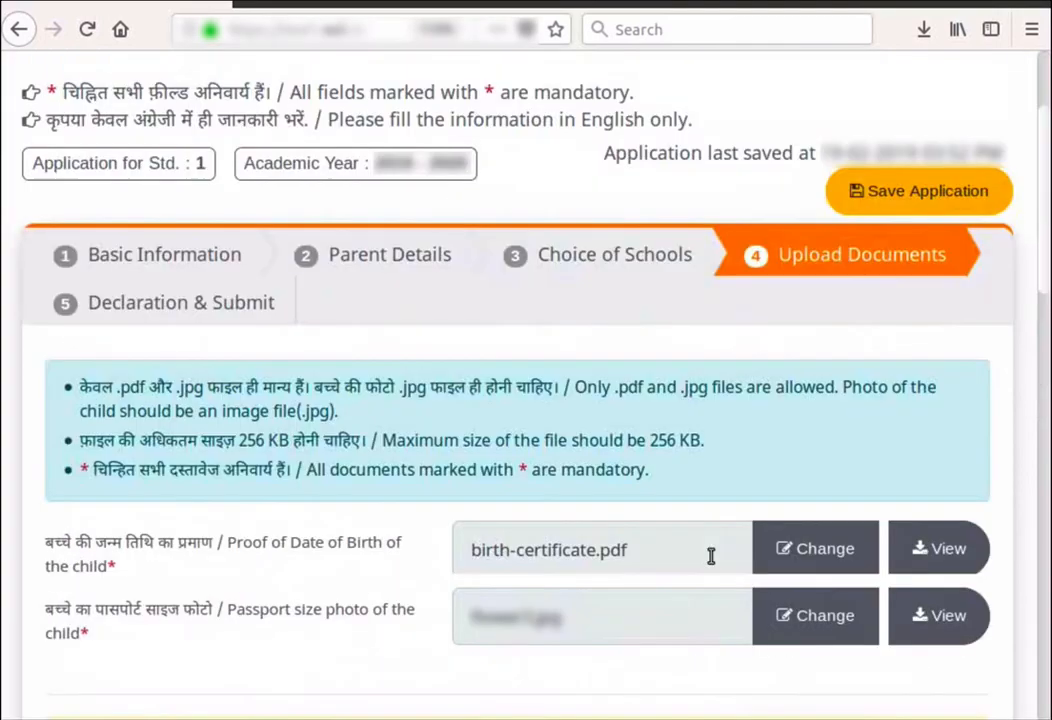
pyautogui.click(920, 225)
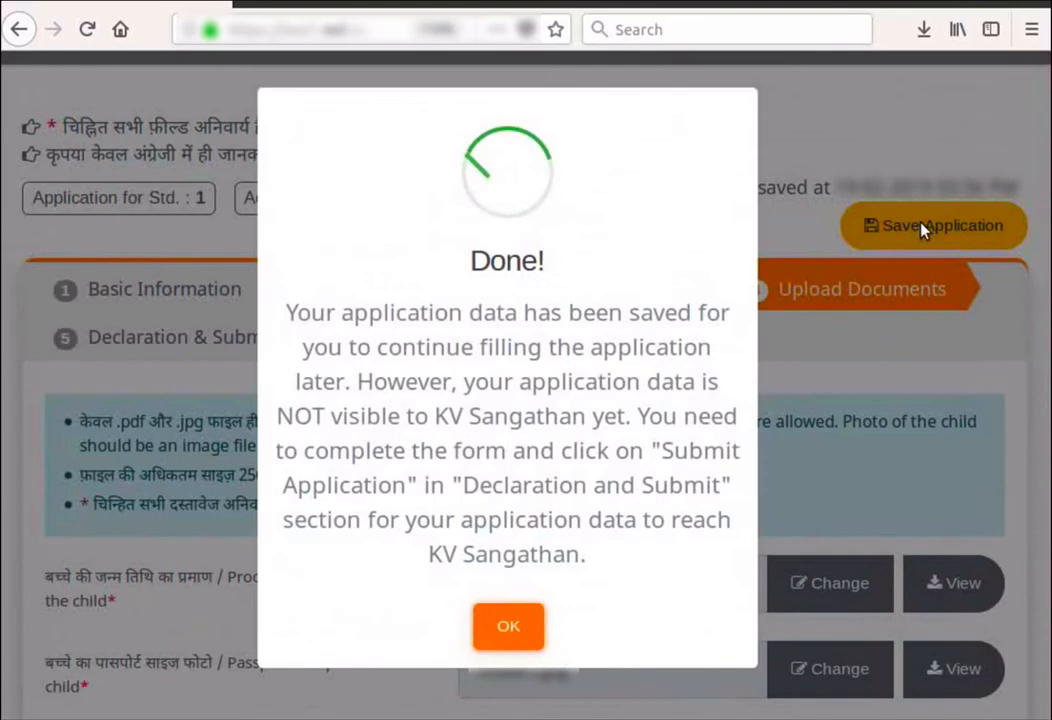
pyautogui.click(502, 632)
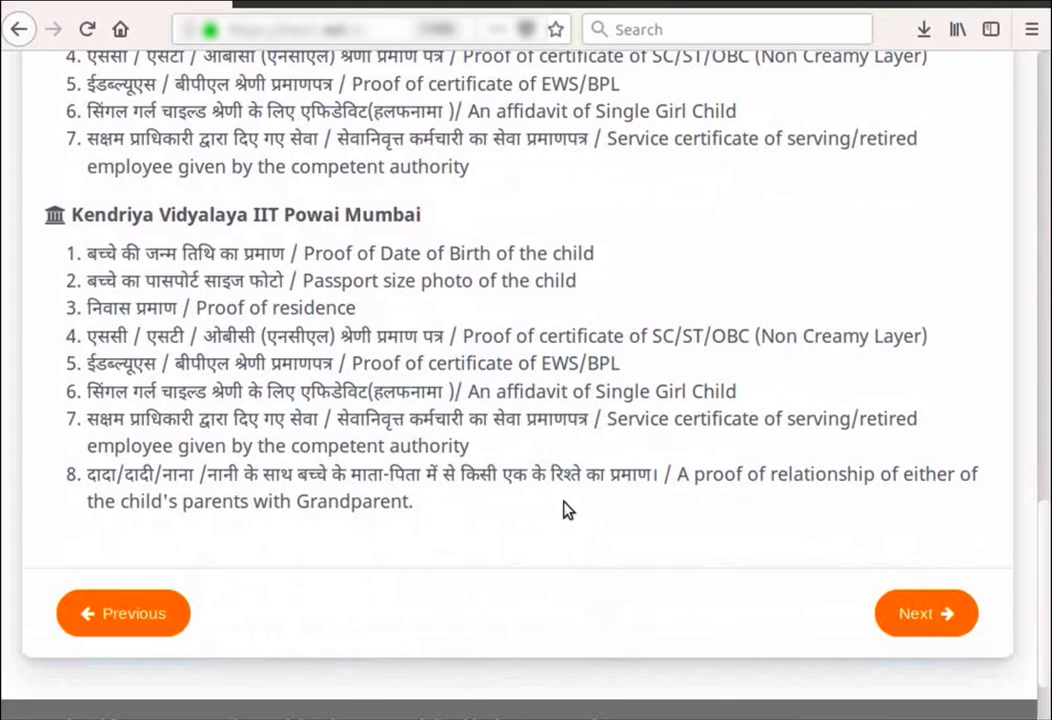
pyautogui.click(900, 614)
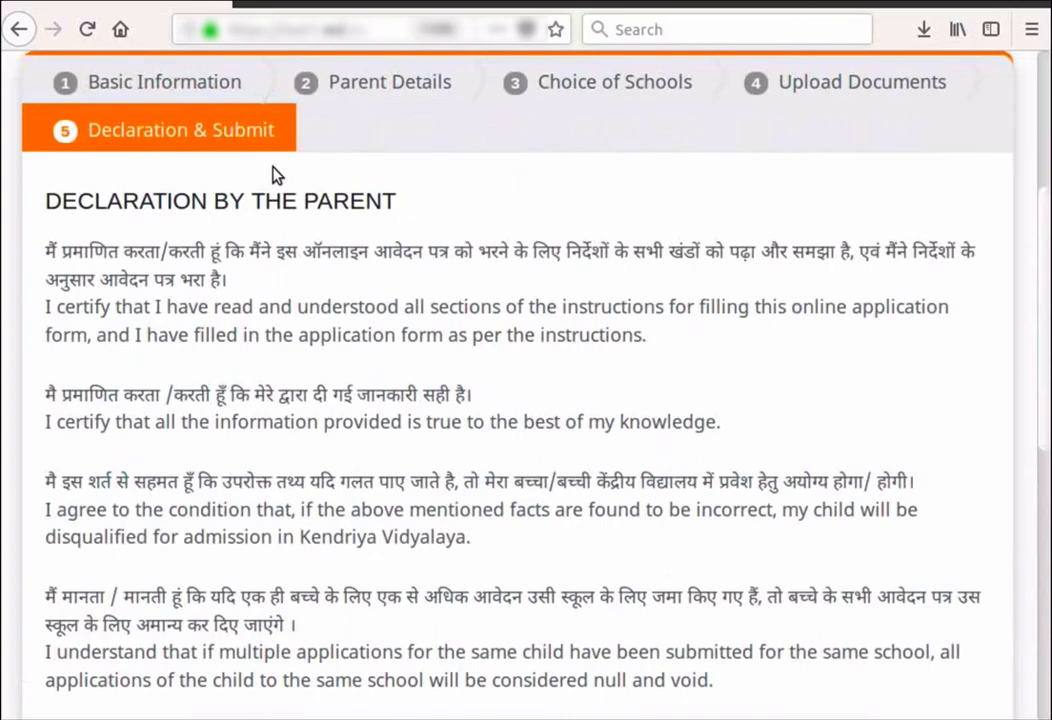
# Read the parent's declaration, agree to its terms and conditions, and save the application for preview.
pyautogui.scroll(-5, 320, 316)
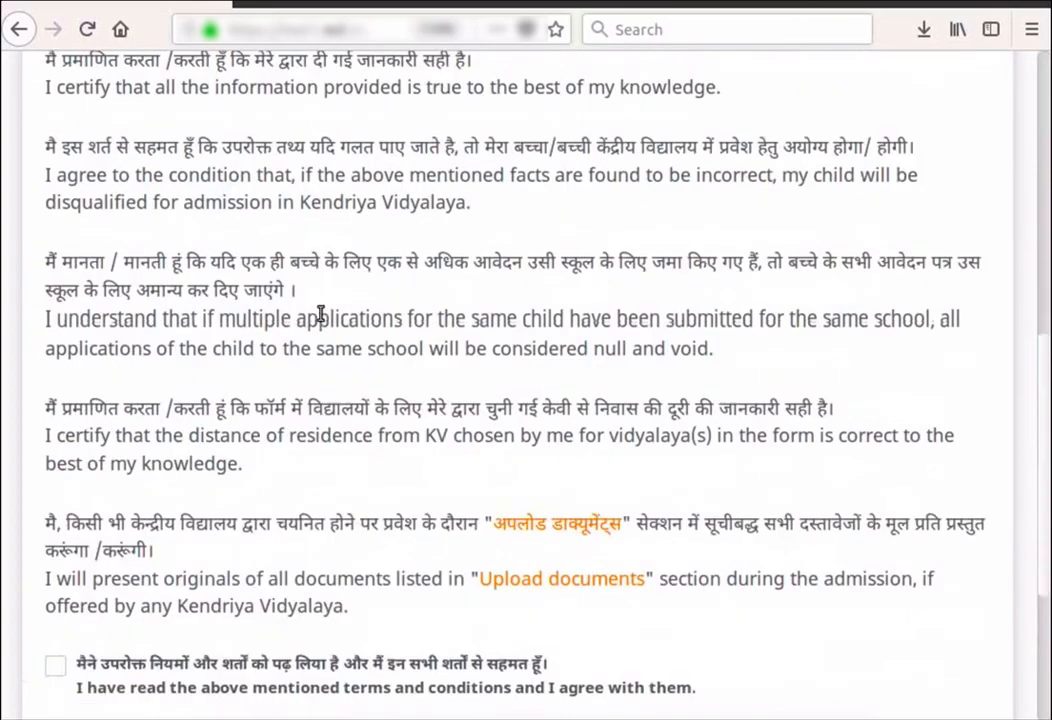
pyautogui.scroll(-5, 320, 316)
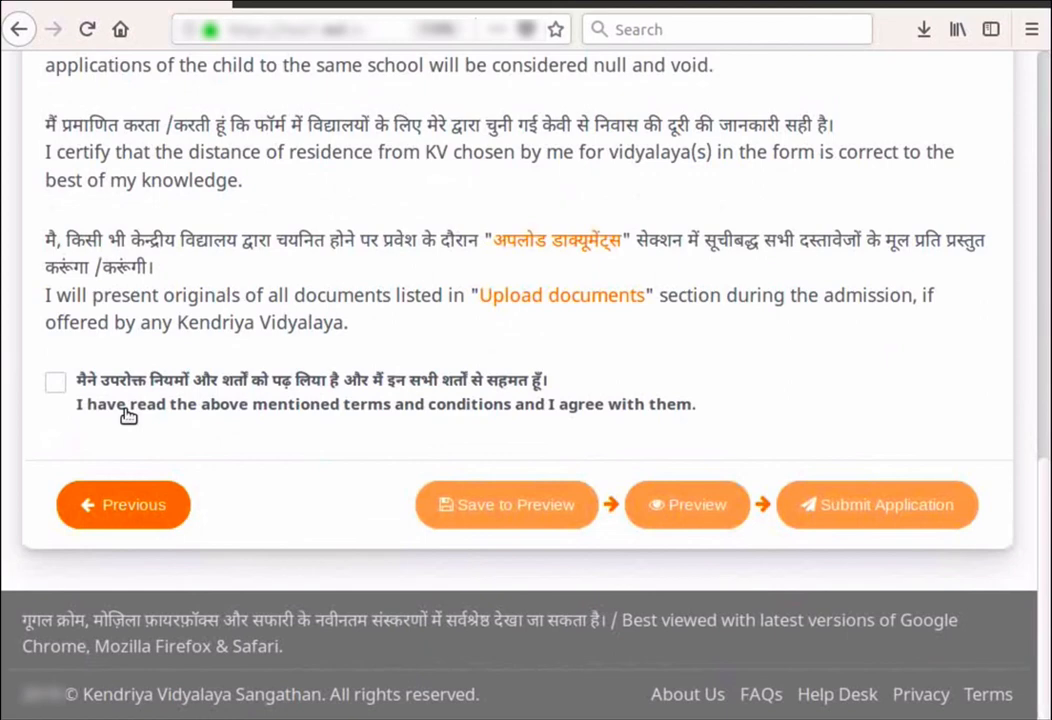
pyautogui.click(54, 388)
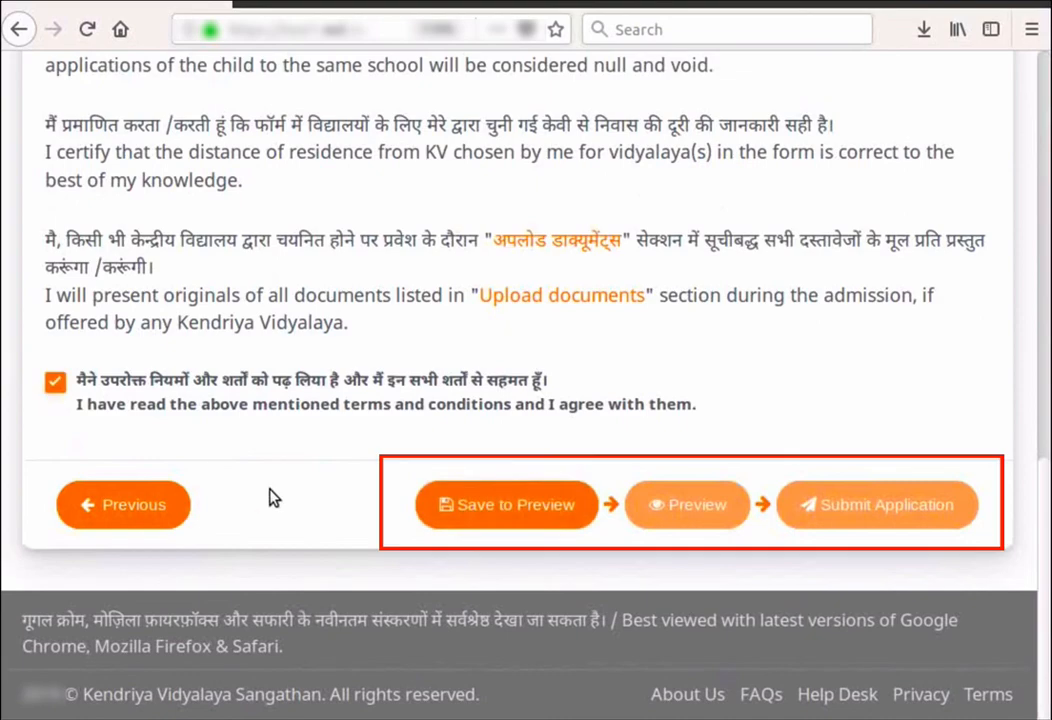
pyautogui.click(494, 534)
pyautogui.click(502, 518)
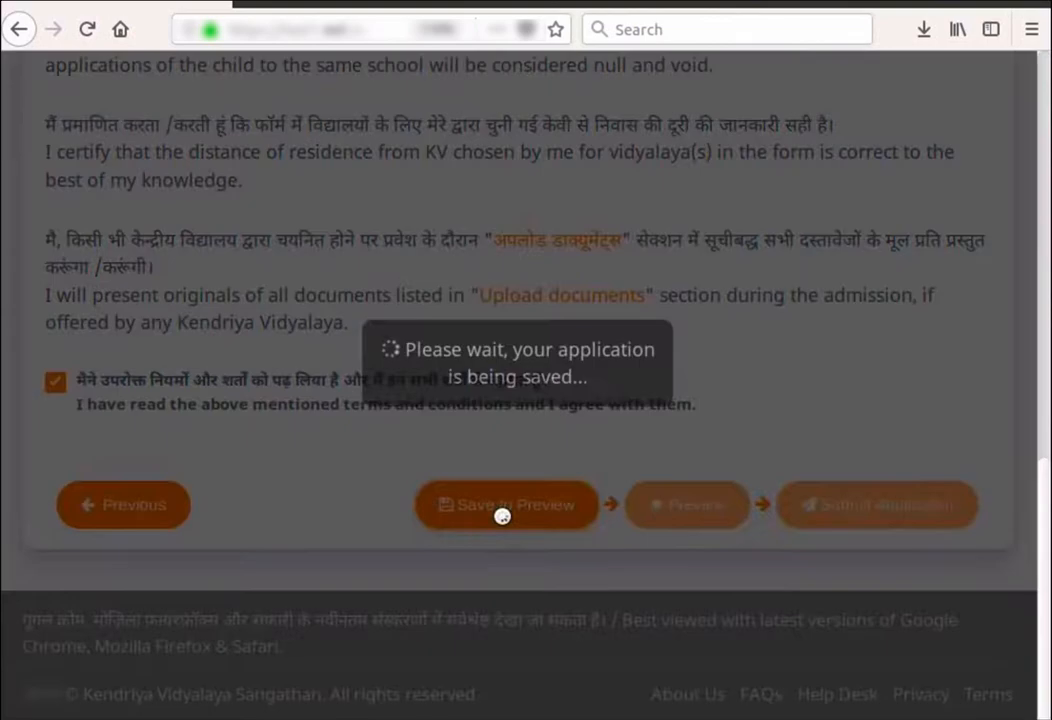
pyautogui.click(509, 532)
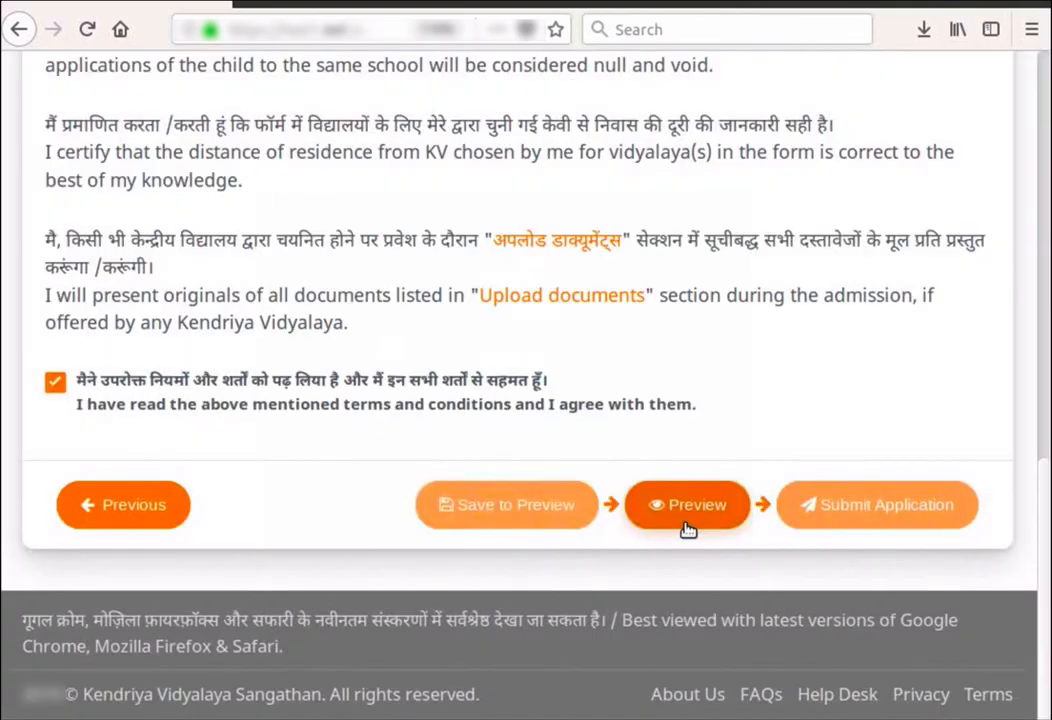
# Open the preview of the saved application and start printing the page from the browser.
pyautogui.click(688, 529)
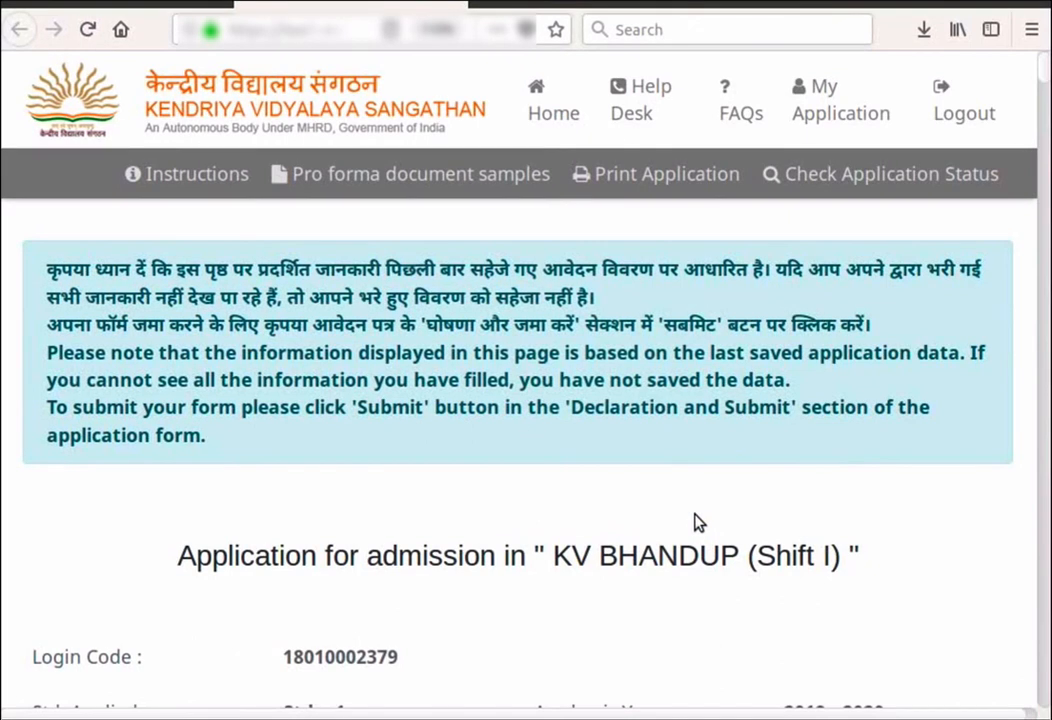
pyautogui.scroll(-5, 697, 522)
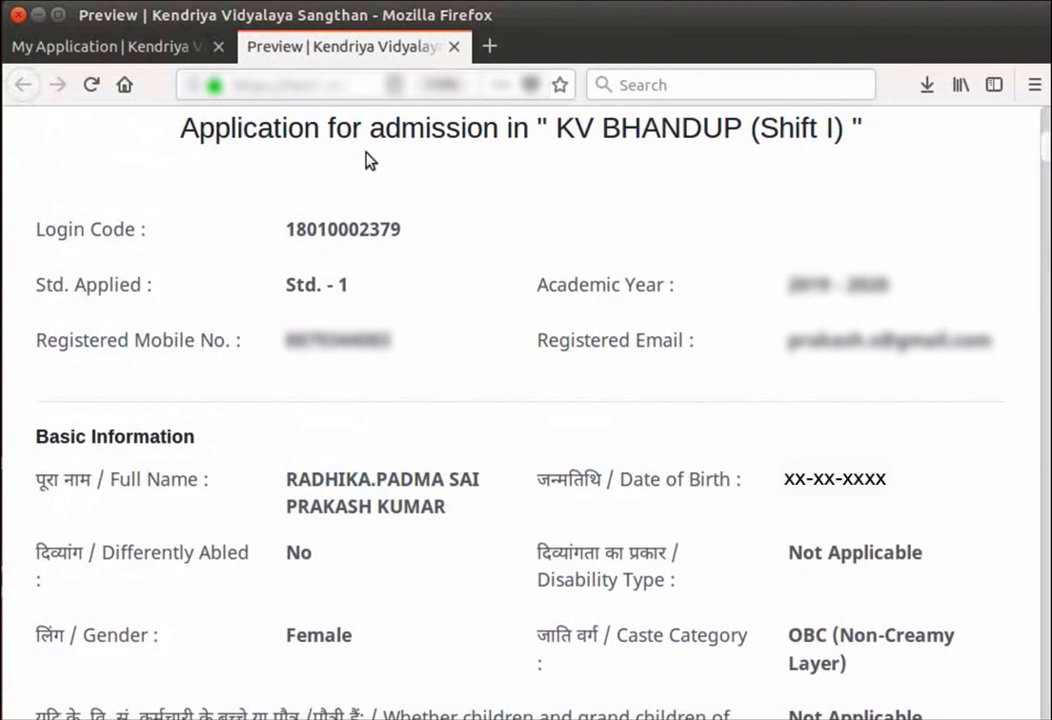
pyautogui.click(94, 16)
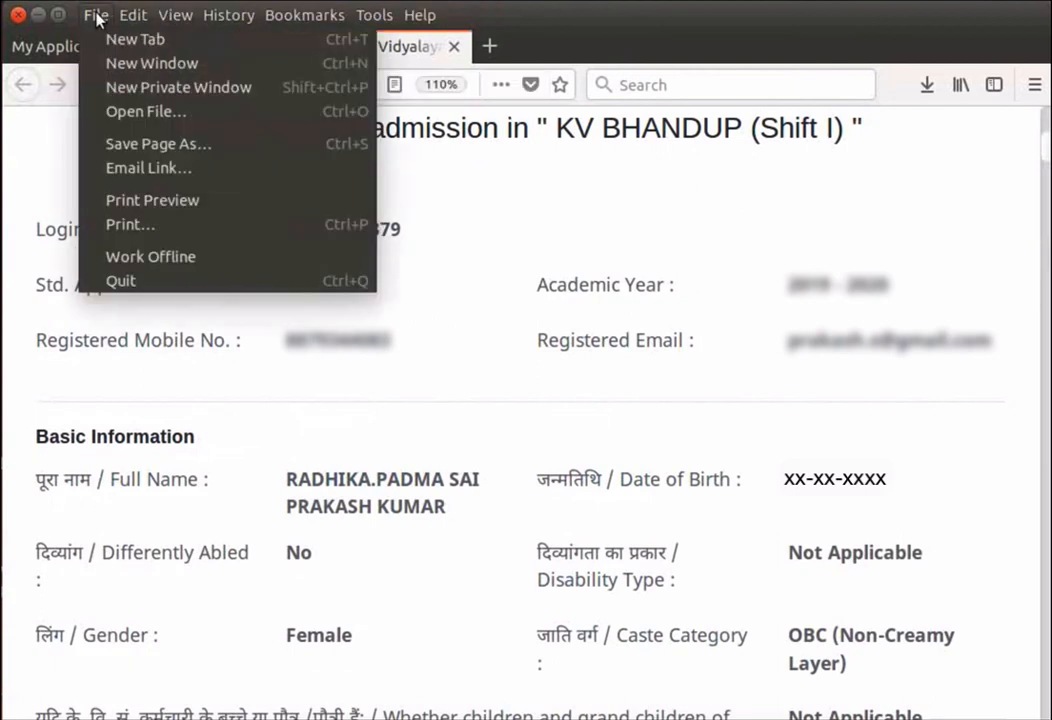
pyautogui.click(160, 232)
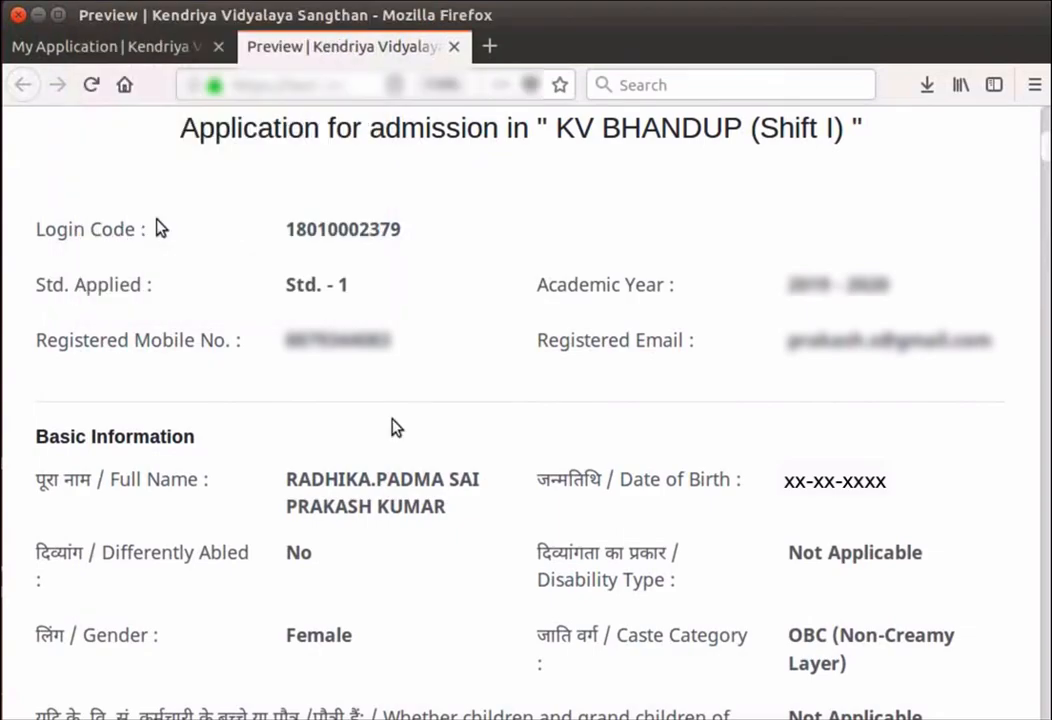
# Review the child's information, parent details and school choice in the application preview.
pyautogui.scroll(-4, 394, 427)
pyautogui.scroll(-15, 390, 500)
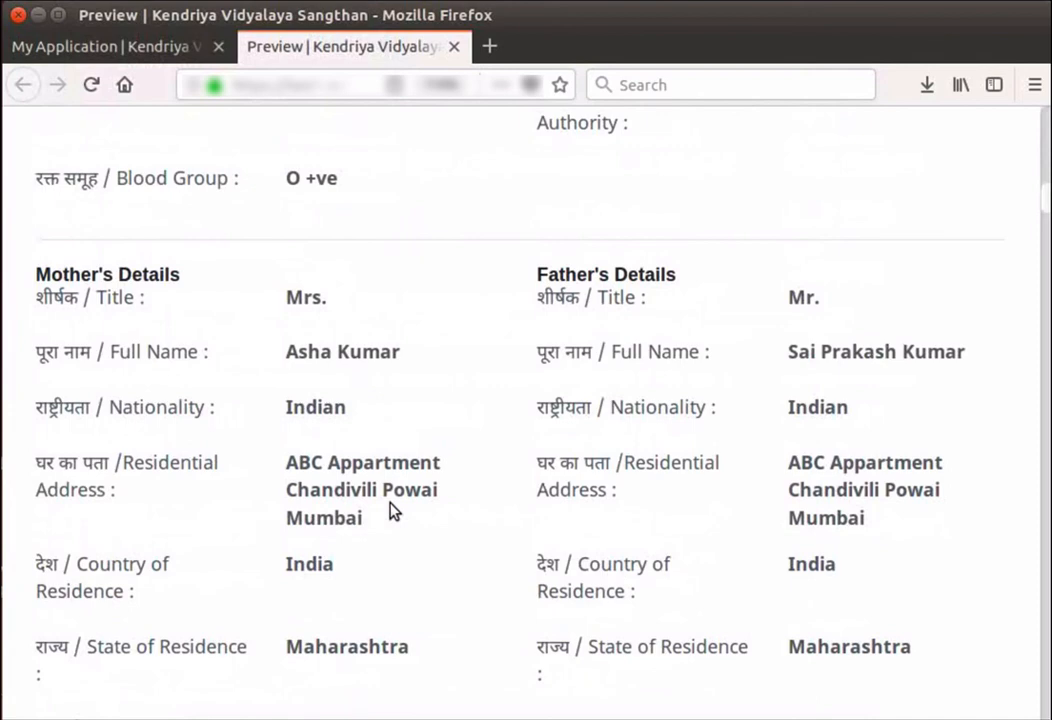
pyautogui.scroll(-10, 392, 510)
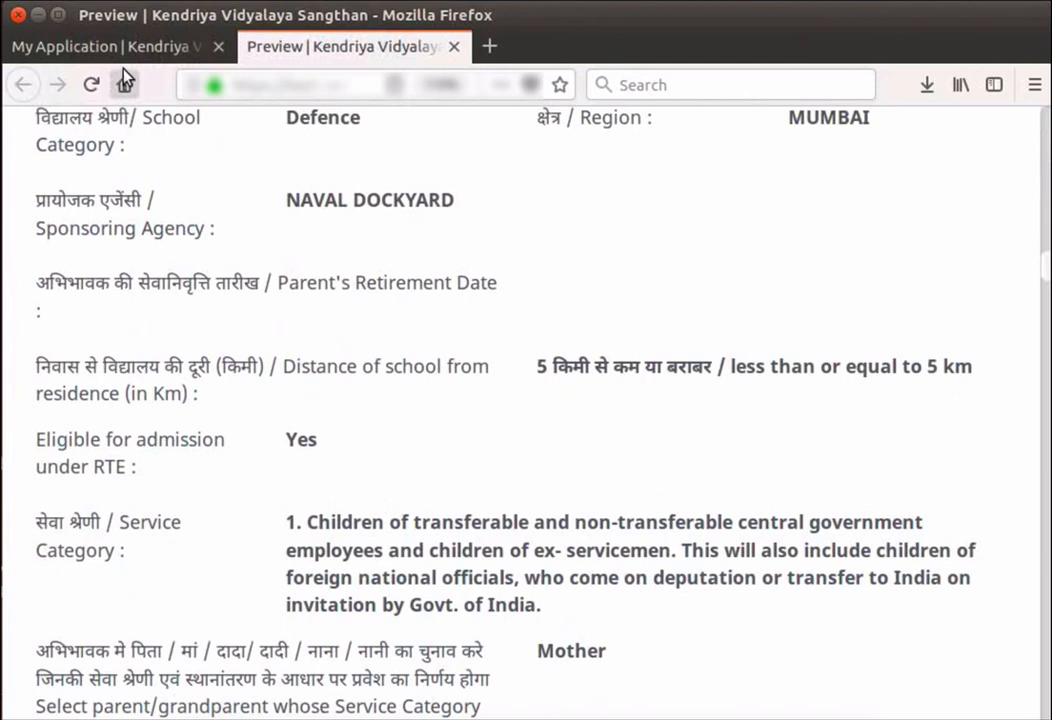
# Return to the application form, submit the application, confirm the submission and verify it with the one-time password.
pyautogui.click(126, 50)
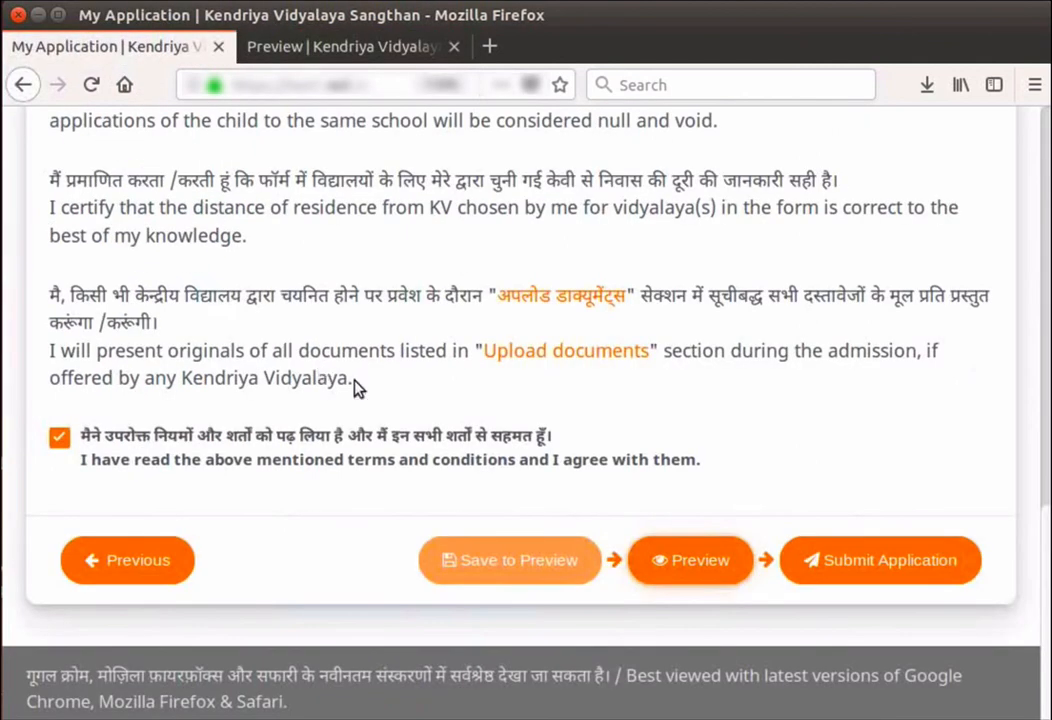
pyautogui.click(855, 577)
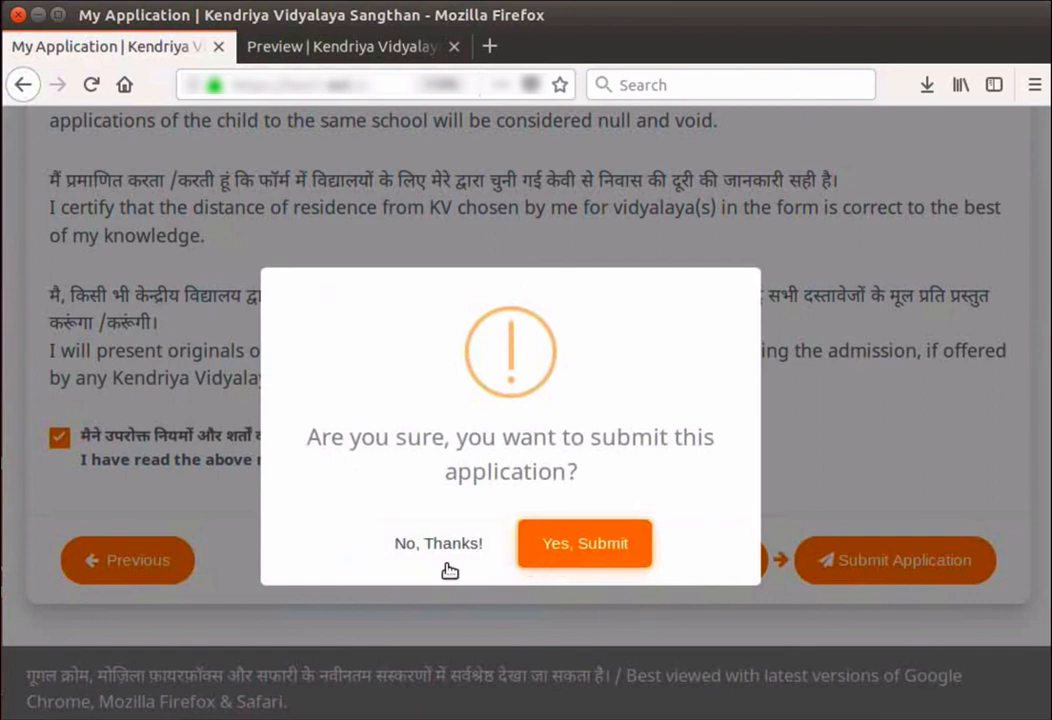
pyautogui.click(547, 566)
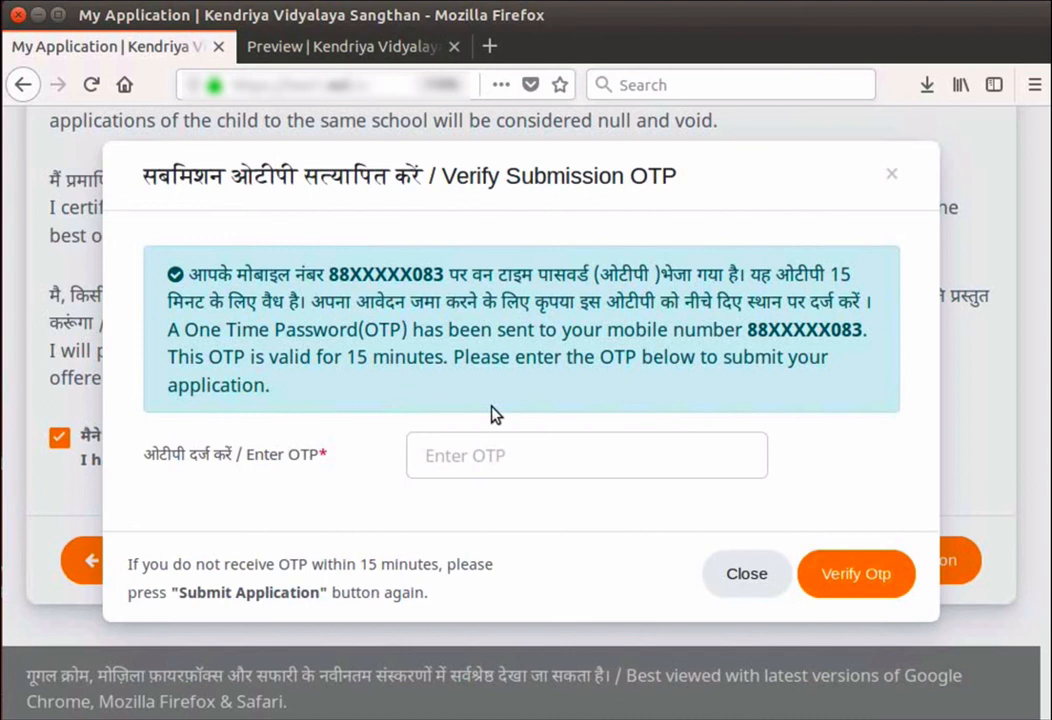
pyautogui.click(514, 459)
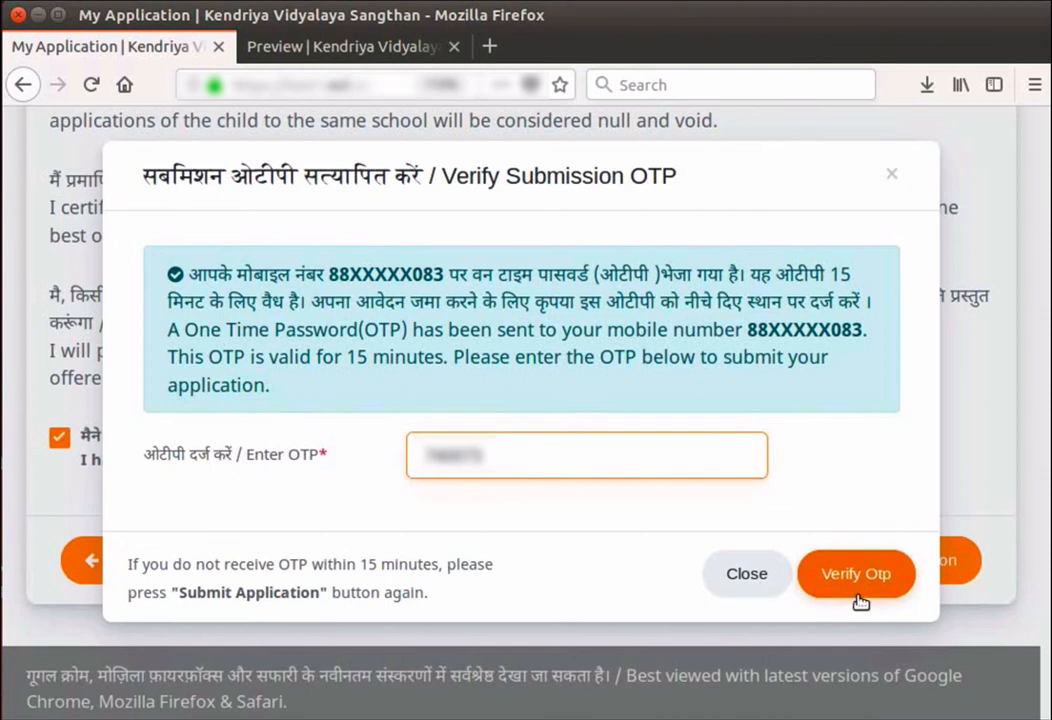
pyautogui.click(858, 600)
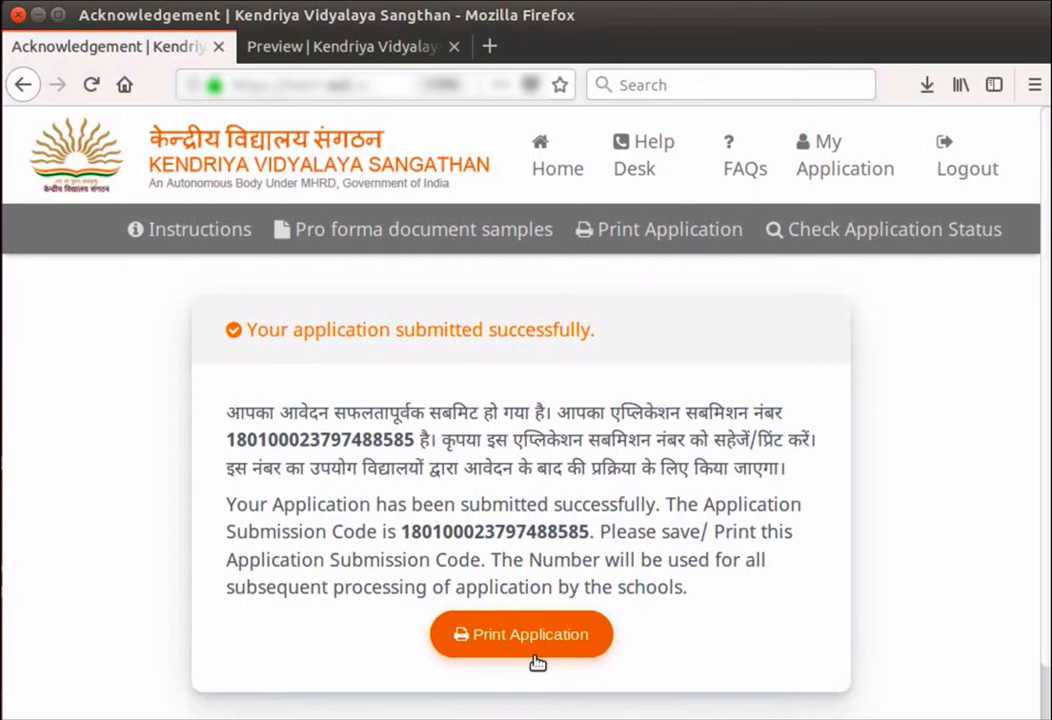
# Check the status of the submitted application on the portal.
pyautogui.click(868, 232)
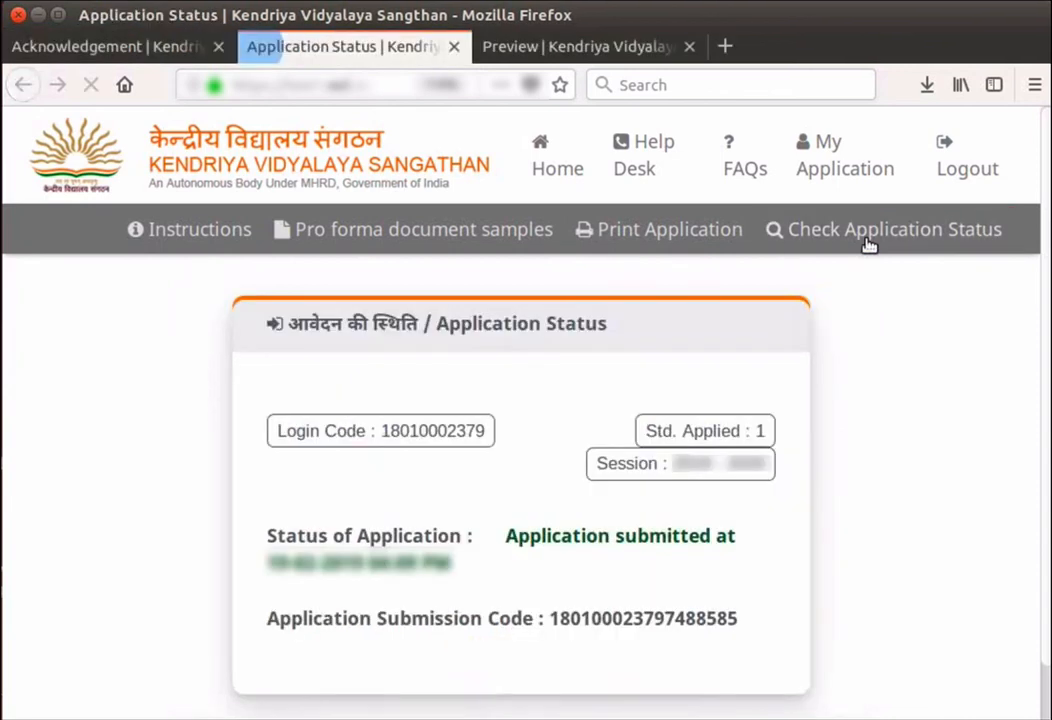